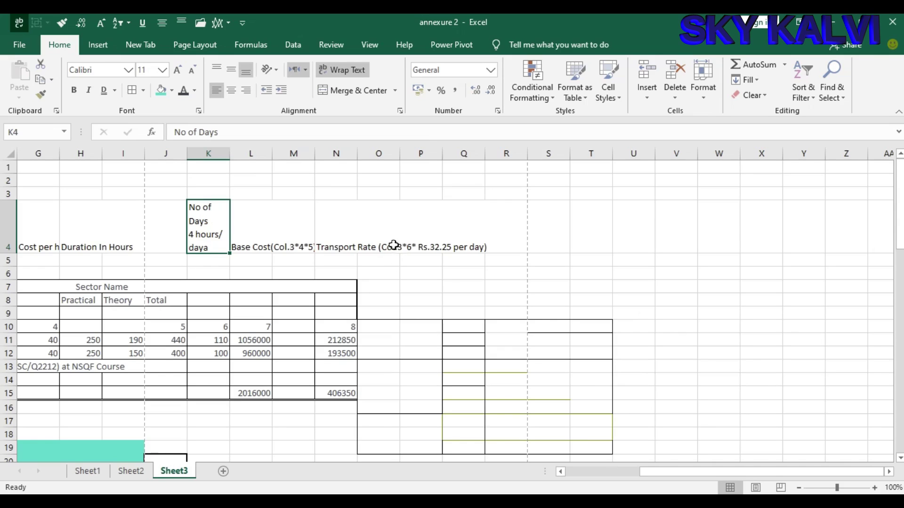
Make row 31 several times taller and centre the values in T31:W31 both vertically and horizontally
{"action": "scroll", "coordinate": [416, 315], "scroll_direction": "down", "scroll_amount": 8}
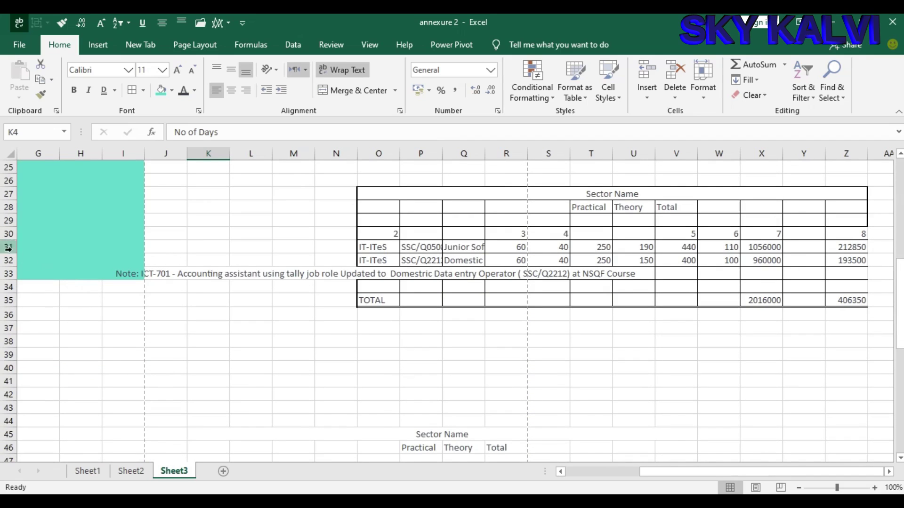
{"action": "left_click_drag", "start_coordinate": [12, 254], "coordinate": [14, 313]}
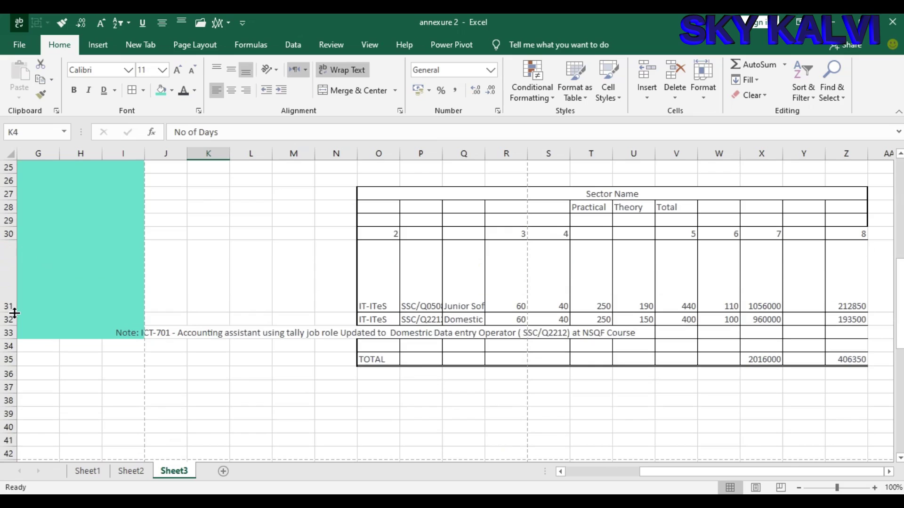
{"action": "left_click_drag", "start_coordinate": [397, 281], "coordinate": [669, 308]}
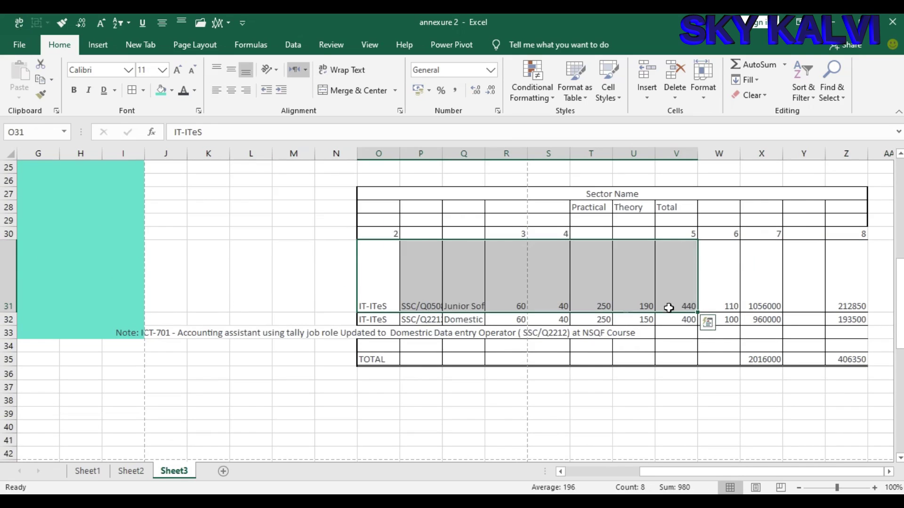
{"action": "left_click", "coordinate": [588, 289]}
{"action": "left_click_drag", "start_coordinate": [587, 277], "coordinate": [712, 276]}
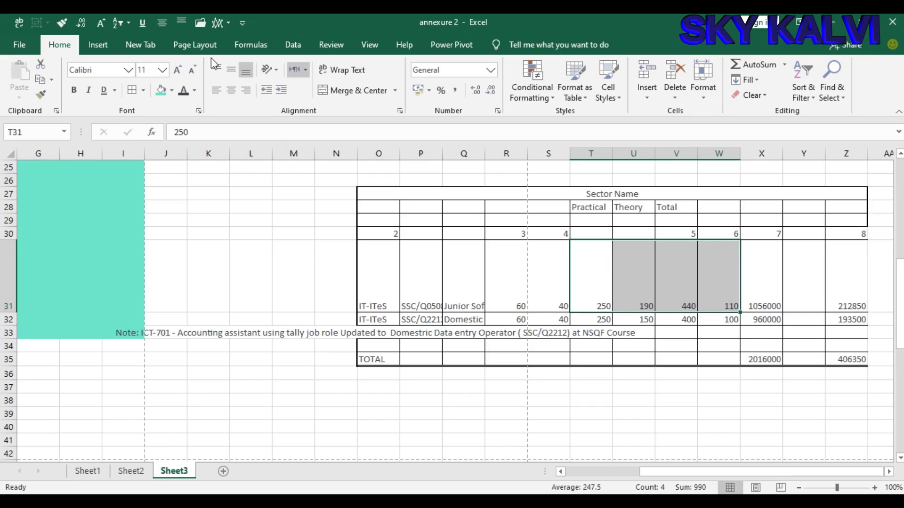
{"action": "left_click", "coordinate": [233, 73]}
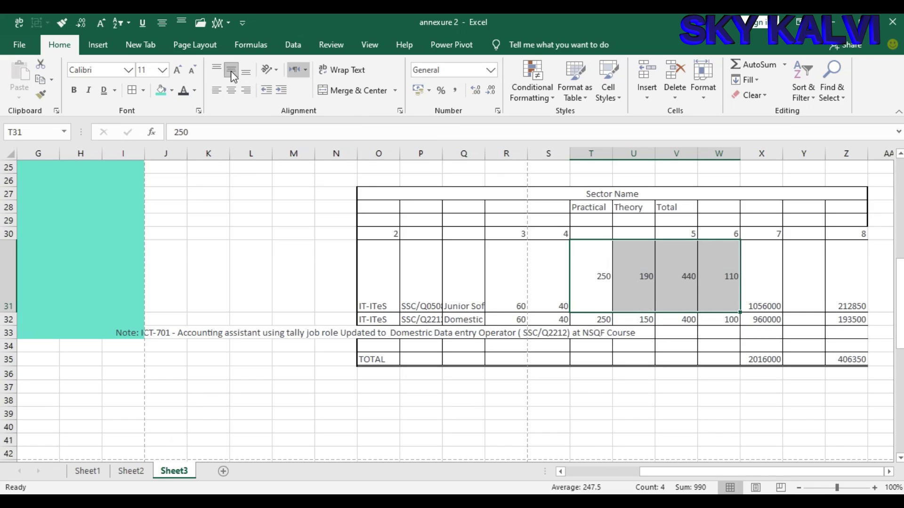
{"action": "left_click", "coordinate": [216, 68]}
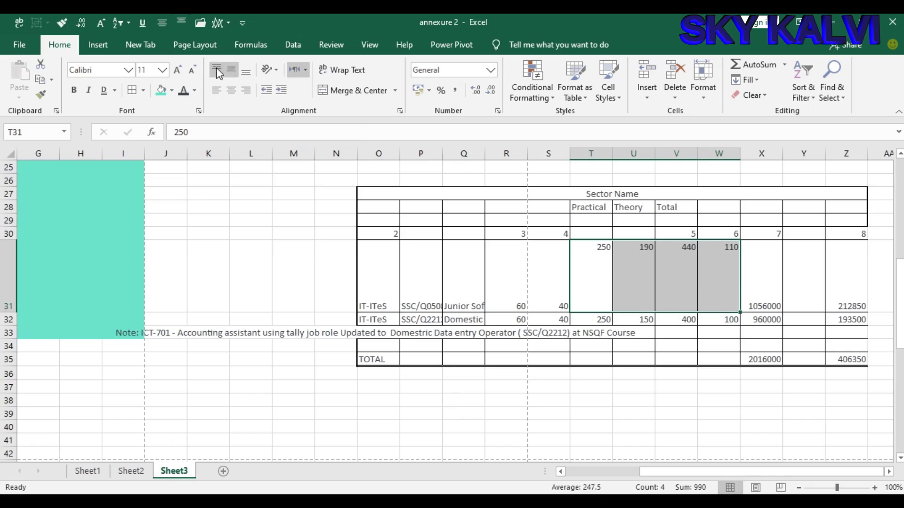
{"action": "left_click", "coordinate": [231, 73]}
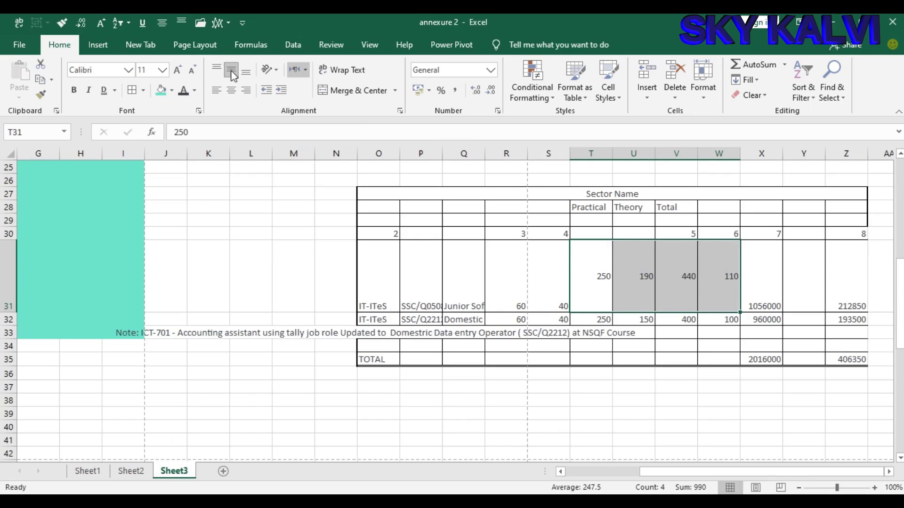
{"action": "left_click", "coordinate": [232, 94]}
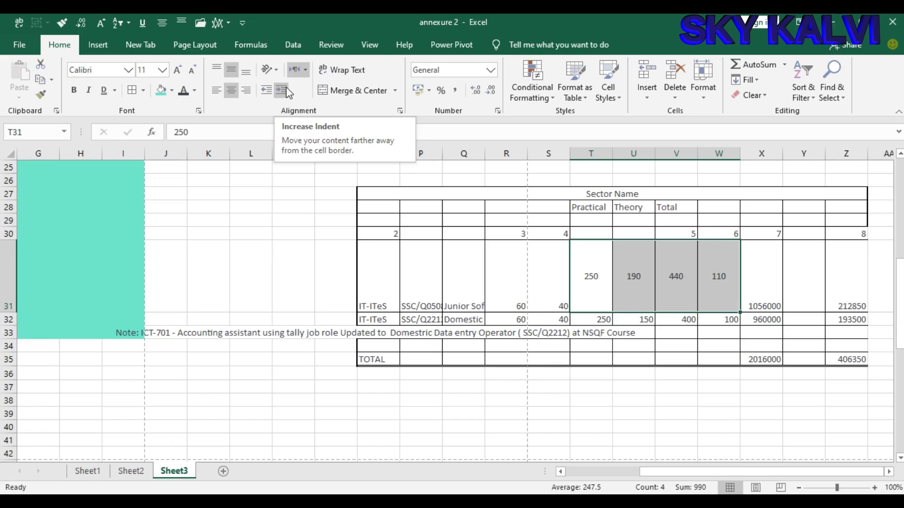
Increase the indent of the Theory value in cell U31 by several levels
{"action": "left_click", "coordinate": [586, 302]}
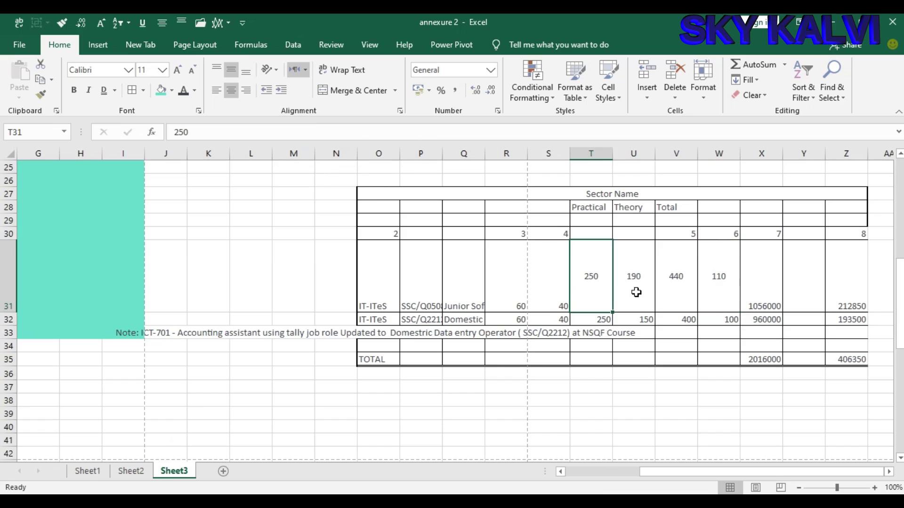
{"action": "left_click", "coordinate": [638, 292]}
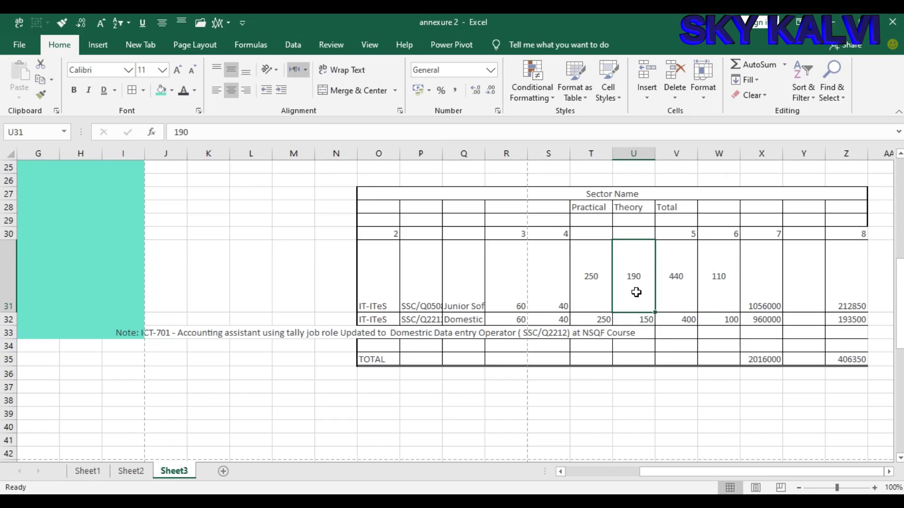
{"action": "left_click", "coordinate": [283, 92]}
{"action": "left_click", "coordinate": [283, 92]}
{"action": "left_click", "coordinate": [284, 92]}
{"action": "left_click", "coordinate": [283, 92]}
{"action": "left_click", "coordinate": [283, 92]}
{"action": "left_click", "coordinate": [284, 93]}
{"action": "left_click", "coordinate": [283, 92]}
{"action": "left_click", "coordinate": [283, 92]}
{"action": "left_click", "coordinate": [283, 92]}
Decrease the indent of cell U31 until its value sits against the left cell border
{"action": "left_click", "coordinate": [268, 92]}
{"action": "left_click", "coordinate": [267, 93]}
{"action": "left_click", "coordinate": [267, 93]}
{"action": "left_click", "coordinate": [267, 93]}
{"action": "left_click", "coordinate": [267, 92]}
{"action": "left_click", "coordinate": [267, 93]}
{"action": "left_click", "coordinate": [267, 92]}
{"action": "left_click", "coordinate": [267, 92]}
{"action": "left_click", "coordinate": [267, 92]}
{"action": "left_click", "coordinate": [268, 92]}
{"action": "left_click", "coordinate": [268, 92]}
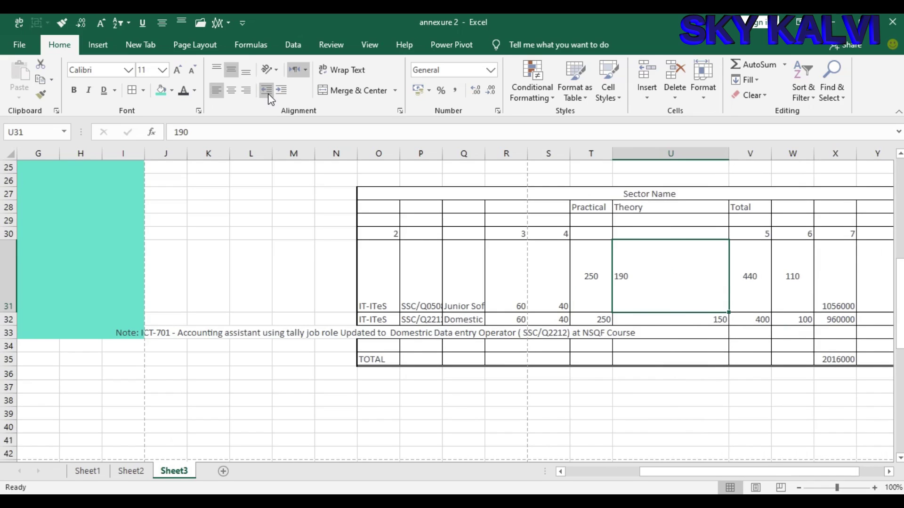
Indent the value in cell U31 again until it sits slightly right of the cell's centre
{"action": "left_click", "coordinate": [281, 92]}
{"action": "left_click", "coordinate": [280, 92]}
{"action": "left_click", "coordinate": [281, 93]}
{"action": "left_click", "coordinate": [281, 92]}
{"action": "left_click", "coordinate": [281, 92]}
{"action": "left_click", "coordinate": [281, 93]}
{"action": "left_click", "coordinate": [281, 92]}
{"action": "left_click", "coordinate": [280, 92]}
{"action": "left_click", "coordinate": [280, 93]}
{"action": "left_click", "coordinate": [280, 92]}
{"action": "scroll", "coordinate": [429, 269], "scroll_direction": "up", "scroll_amount": 6}
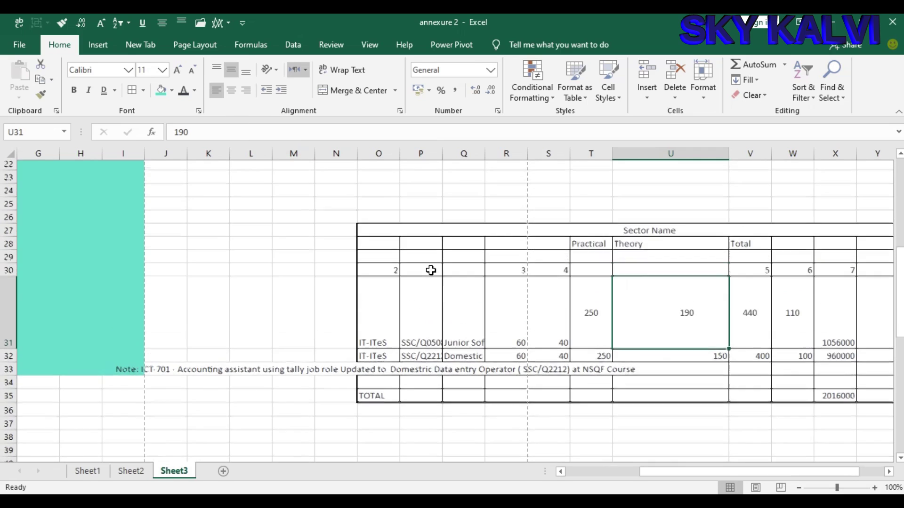
{"action": "scroll", "coordinate": [430, 270], "scroll_direction": "down", "scroll_amount": 6}
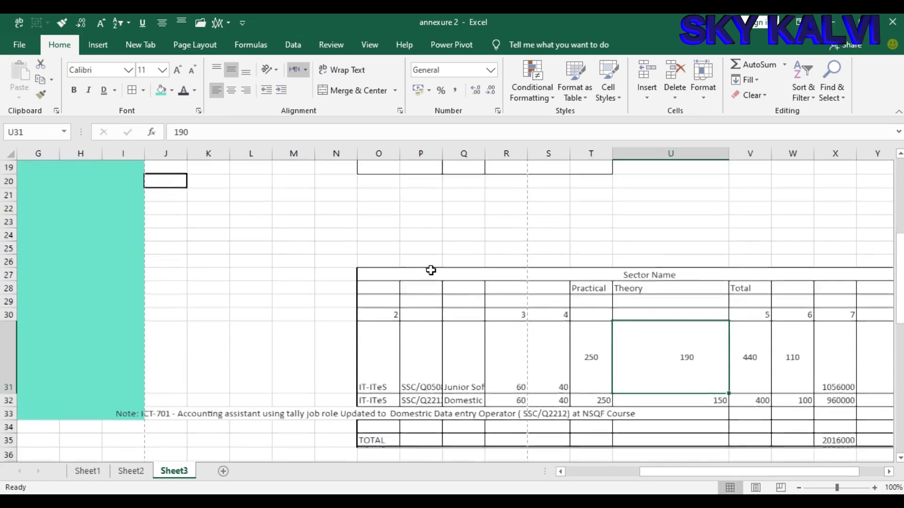
{"action": "left_click", "coordinate": [276, 70]}
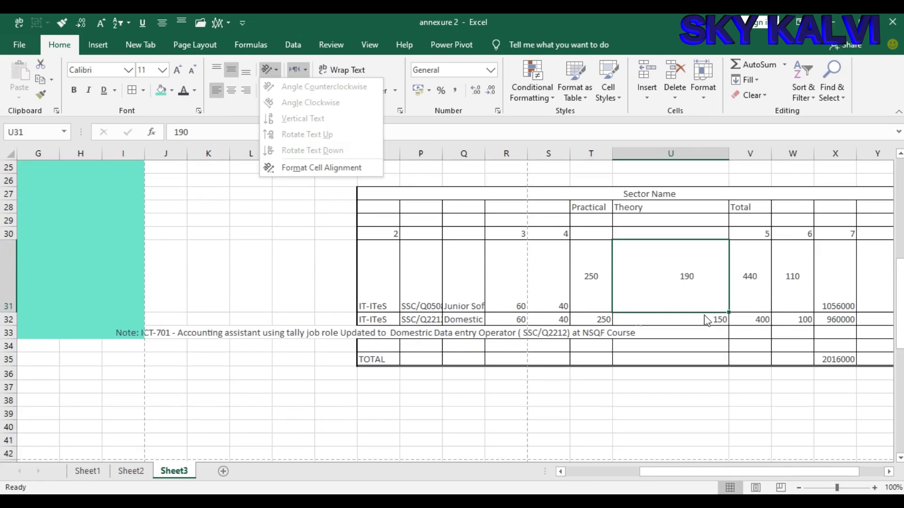
{"action": "left_click", "coordinate": [756, 302]}
Angle the text in the header cells H8:N8 clockwise and switch it to Vertical Text
{"action": "scroll", "coordinate": [599, 344], "scroll_direction": "up", "scroll_amount": 1}
{"action": "scroll", "coordinate": [599, 344], "scroll_direction": "up", "scroll_amount": 7}
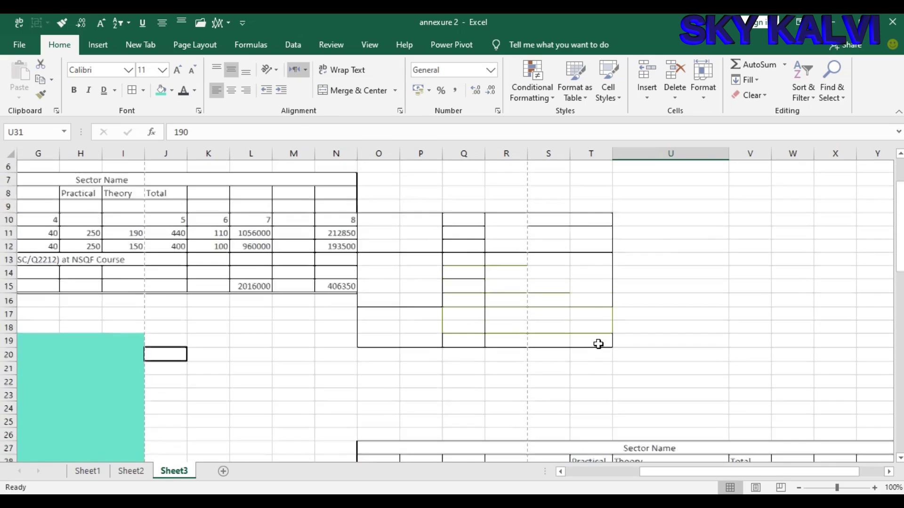
{"action": "left_click_drag", "start_coordinate": [68, 302], "coordinate": [341, 302]}
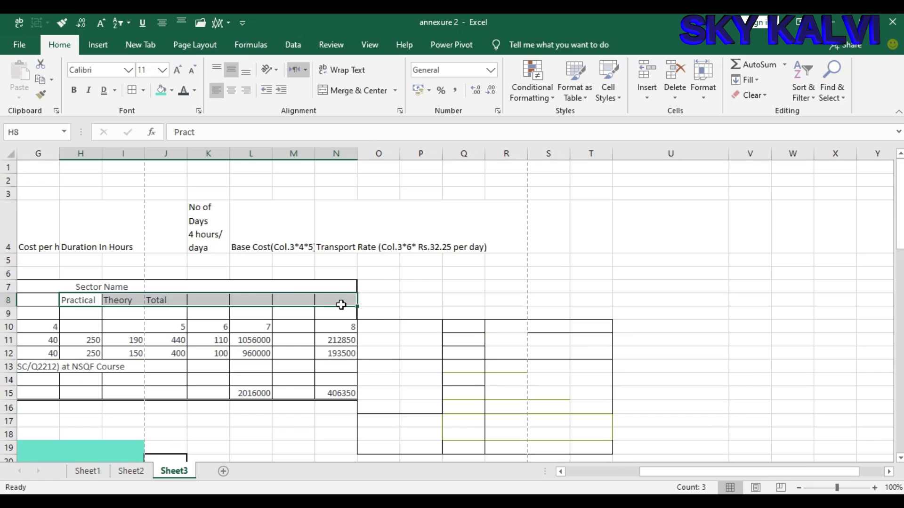
{"action": "left_click", "coordinate": [270, 71]}
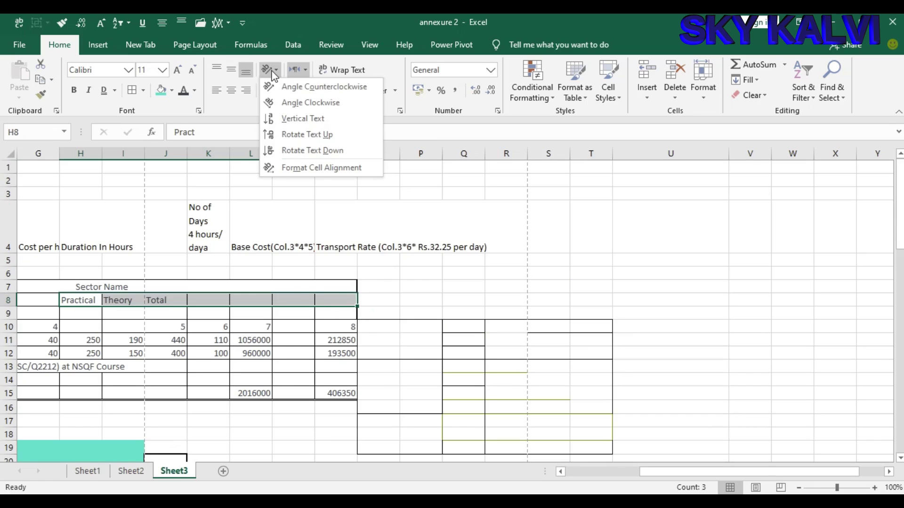
{"action": "left_click", "coordinate": [309, 105]}
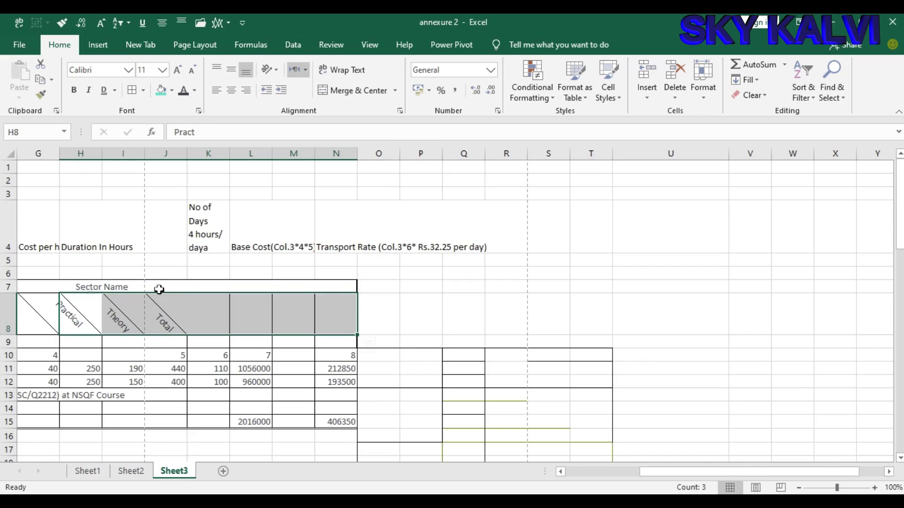
{"action": "left_click", "coordinate": [277, 72]}
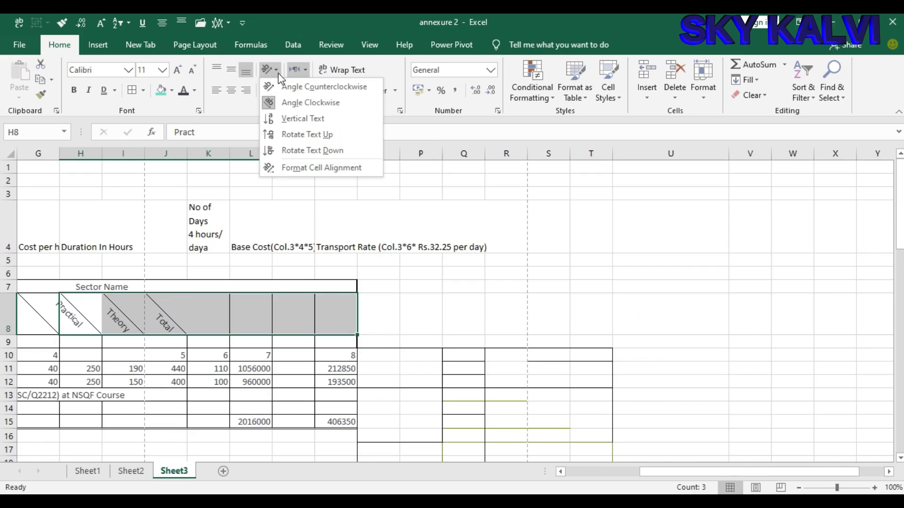
{"action": "left_click", "coordinate": [295, 120]}
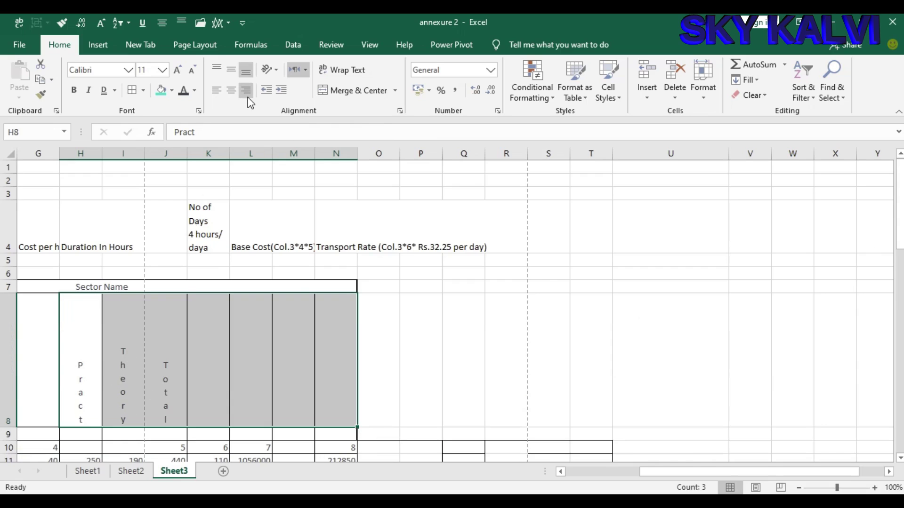
Apply Rotate Text Up to the header cells H8:N8 and turn that rotation off again
{"action": "left_click", "coordinate": [269, 70]}
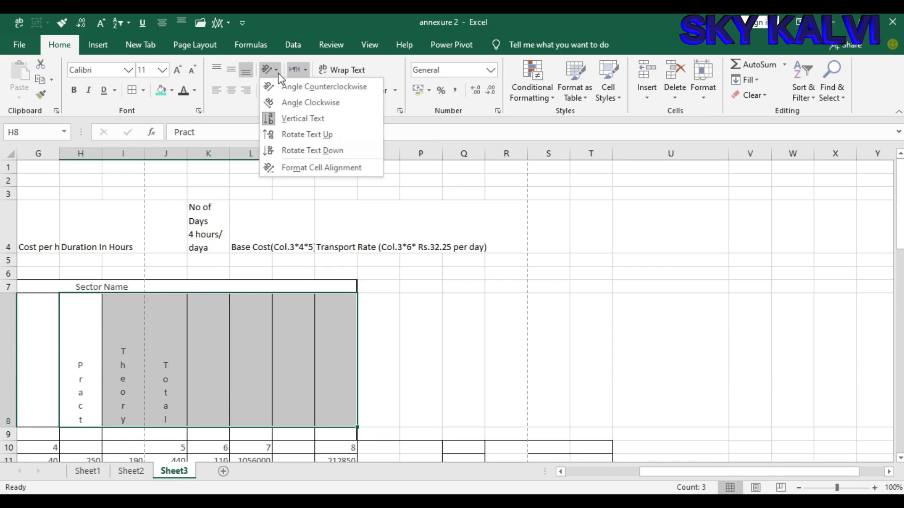
{"action": "left_click", "coordinate": [292, 136]}
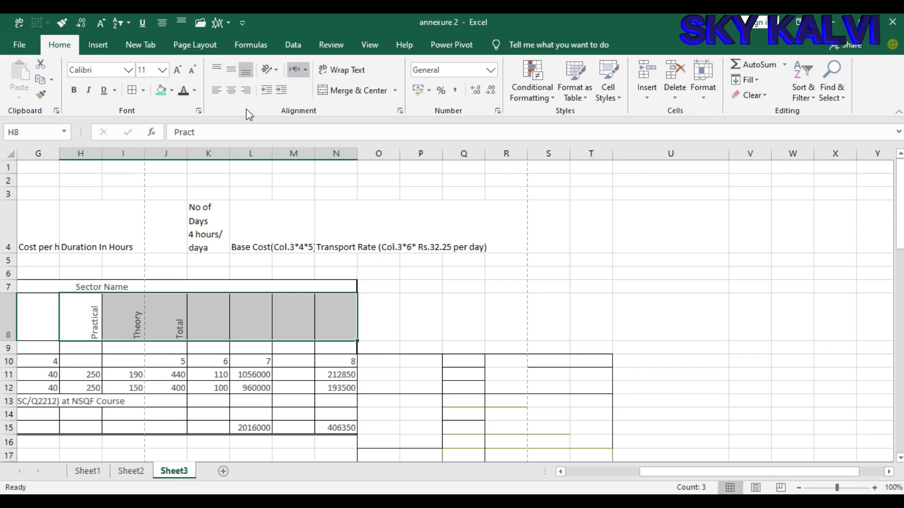
{"action": "left_click", "coordinate": [278, 72]}
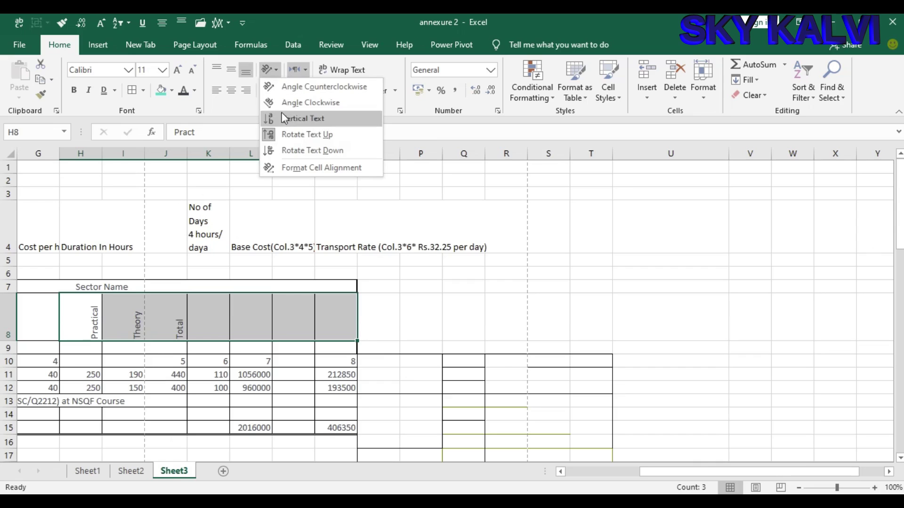
{"action": "left_click", "coordinate": [289, 136]}
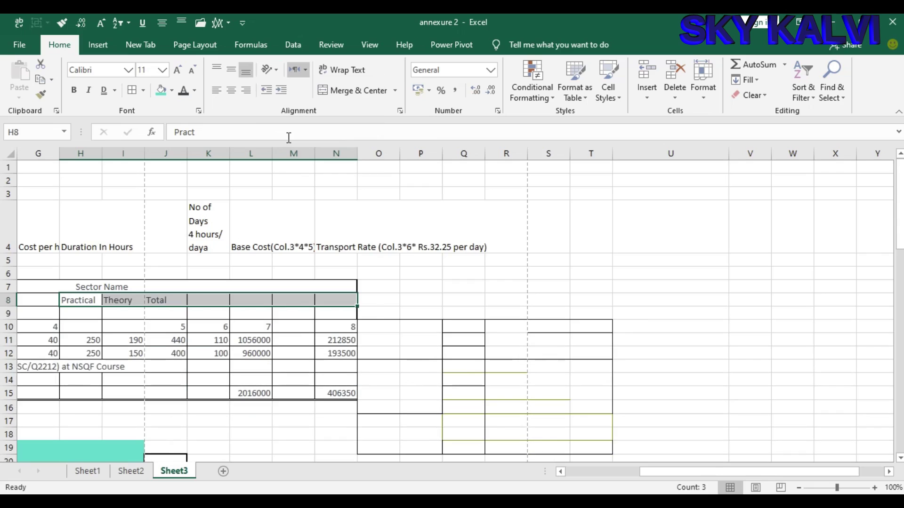
Apply Rotate Text Down to the header cells H8:N8 and change it to Rotate Text Up
{"action": "left_click", "coordinate": [276, 73]}
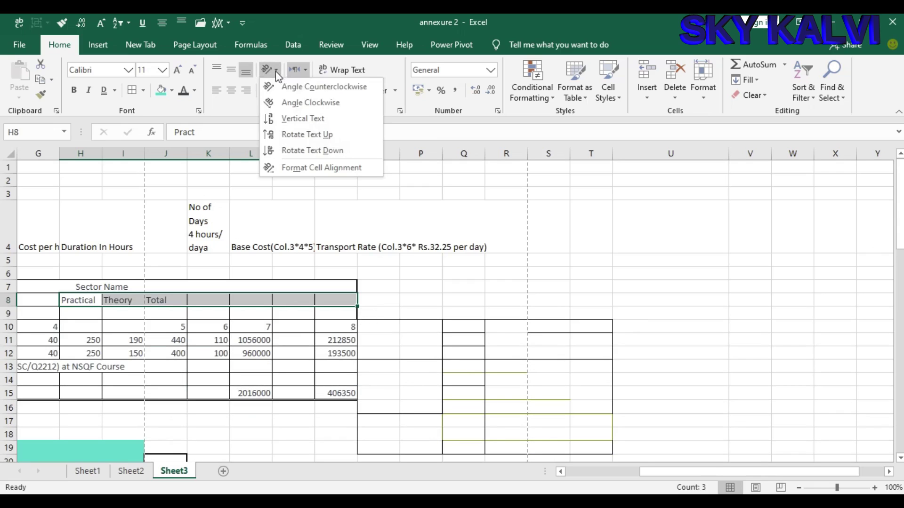
{"action": "left_click", "coordinate": [286, 148]}
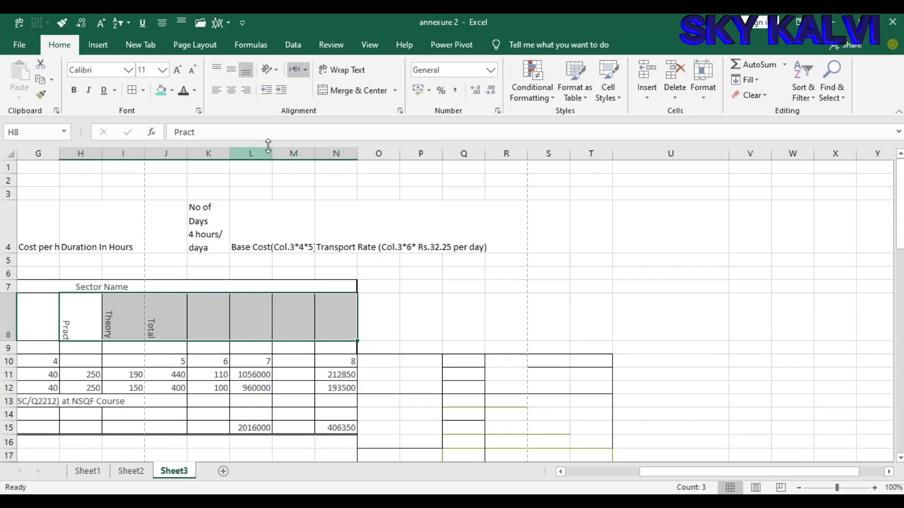
{"action": "left_click", "coordinate": [277, 73]}
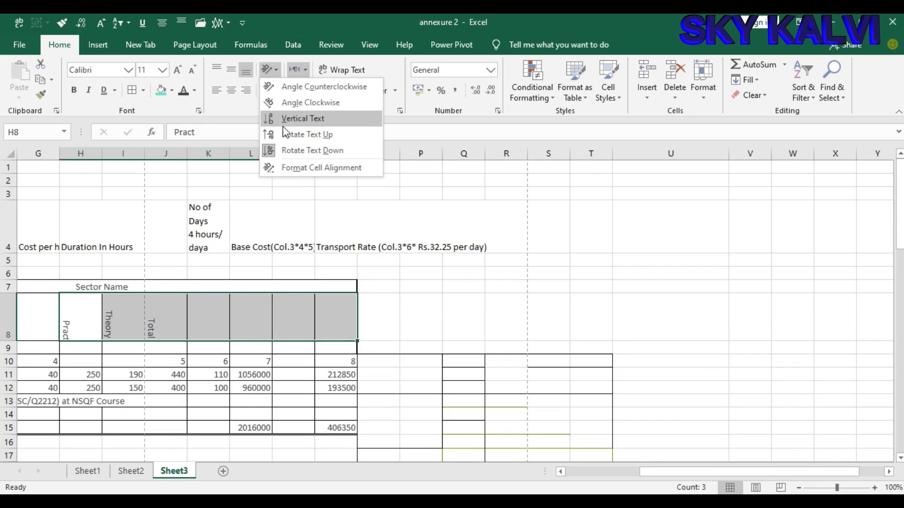
{"action": "left_click", "coordinate": [338, 136]}
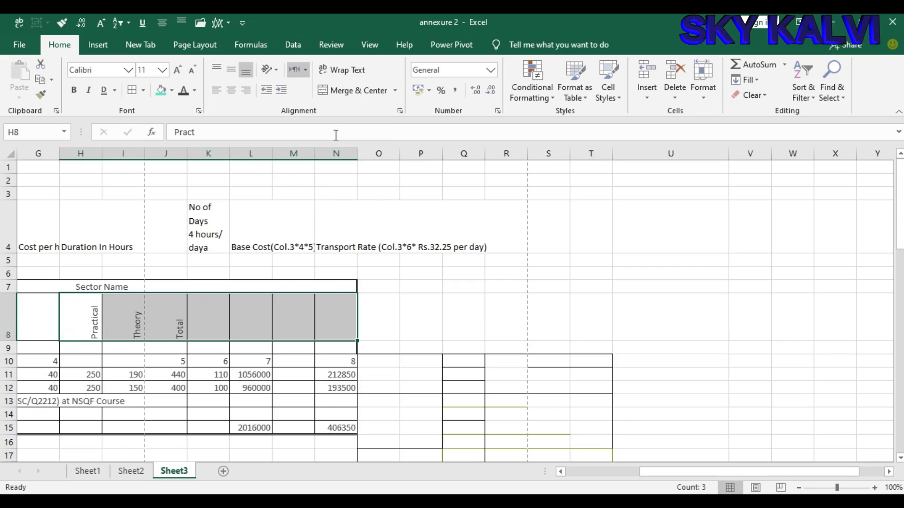
Set the text orientation of H8:N8 to 50 degrees through the Format Cell Alignment settings
{"action": "left_click", "coordinate": [273, 71]}
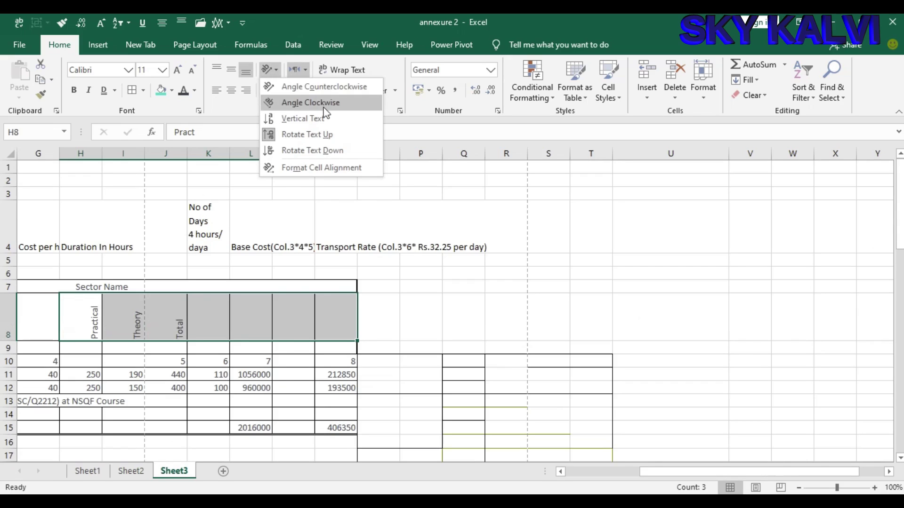
{"action": "left_click", "coordinate": [323, 171]}
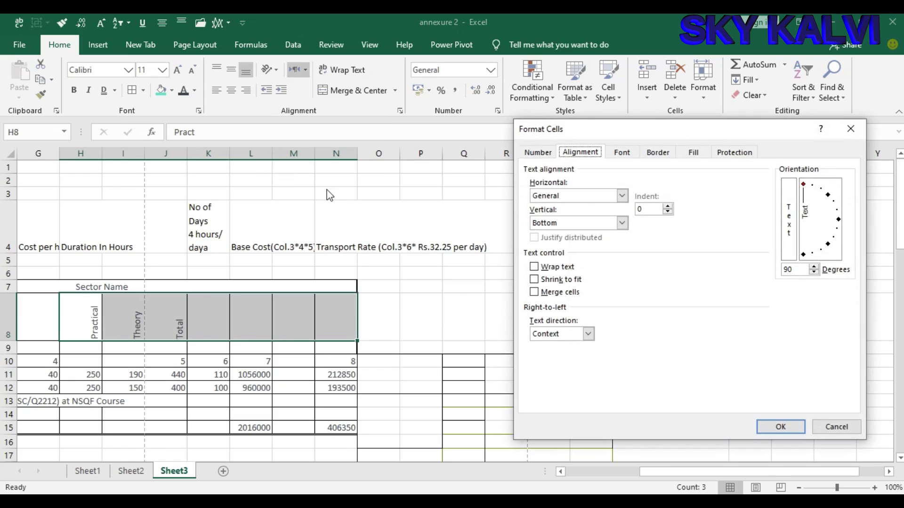
{"action": "left_click_drag", "start_coordinate": [710, 130], "coordinate": [580, 96]}
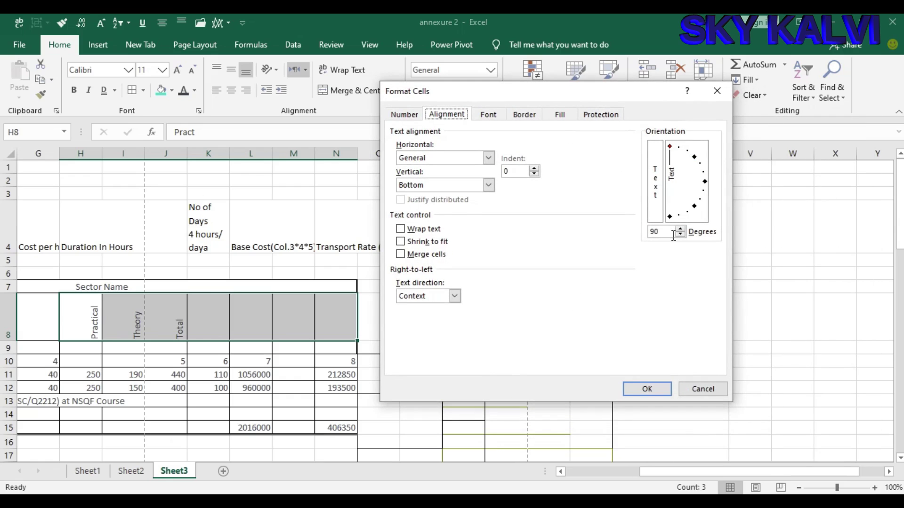
{"action": "left_click", "coordinate": [674, 151]}
{"action": "left_click_drag", "start_coordinate": [671, 148], "coordinate": [691, 161]}
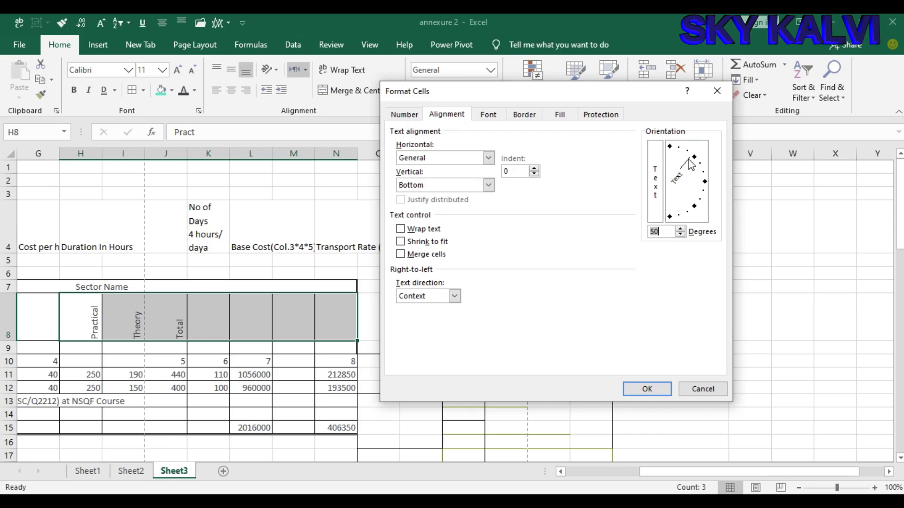
{"action": "left_click", "coordinate": [647, 389]}
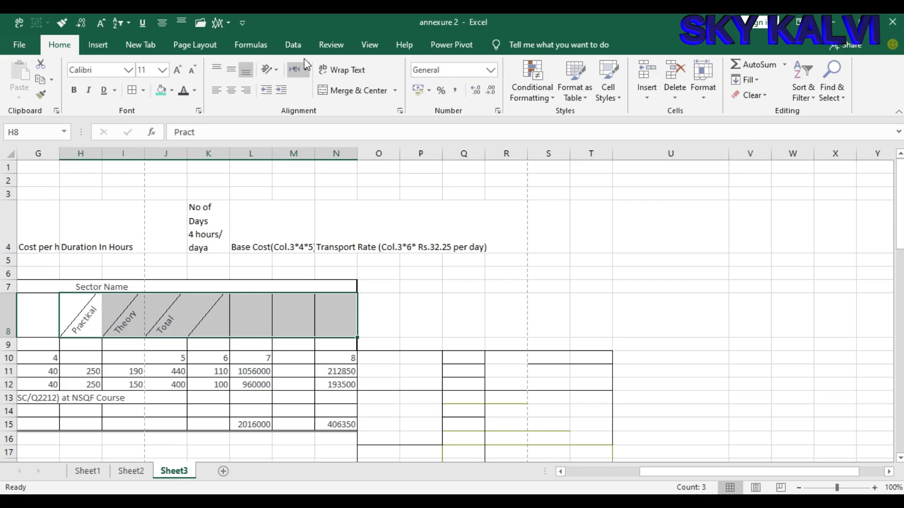
Set the text orientation of header cells H8:N8 to 30 degrees through the Format Cell Alignment settings
{"action": "left_click", "coordinate": [272, 71]}
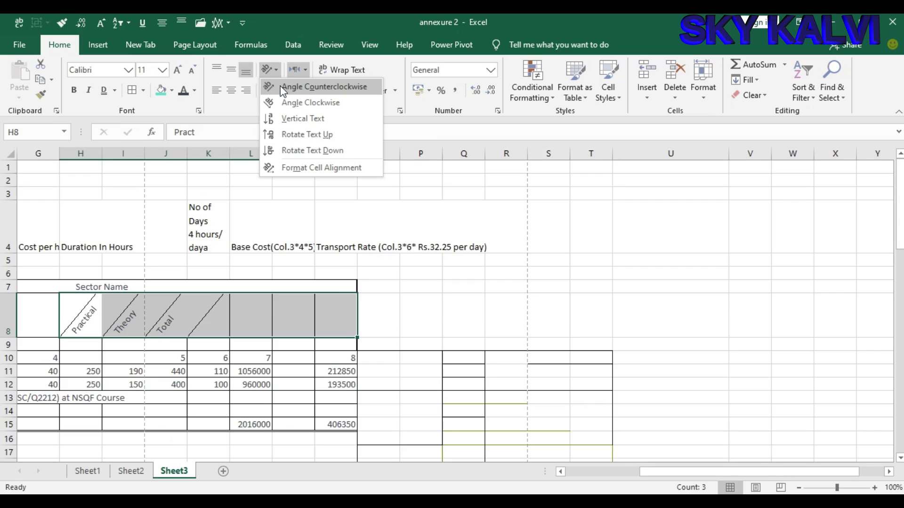
{"action": "left_click", "coordinate": [291, 169]}
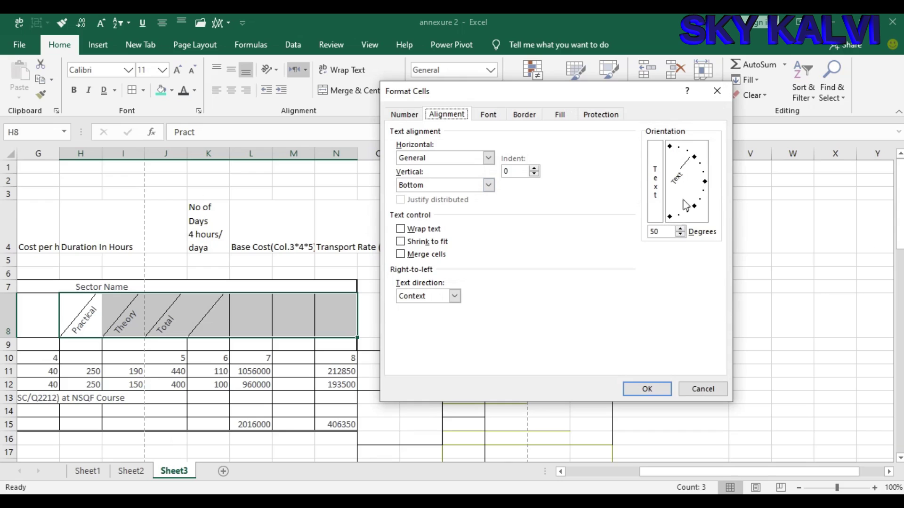
{"action": "left_click", "coordinate": [695, 160]}
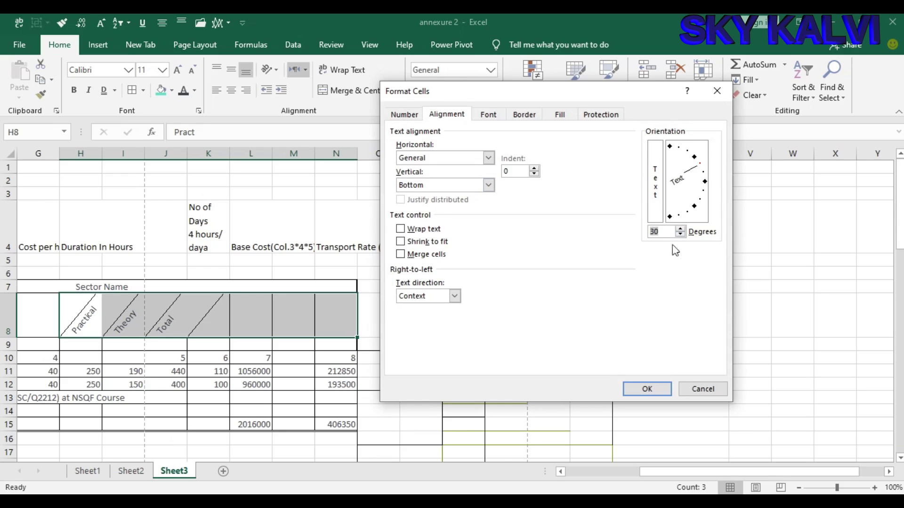
{"action": "left_click", "coordinate": [644, 389]}
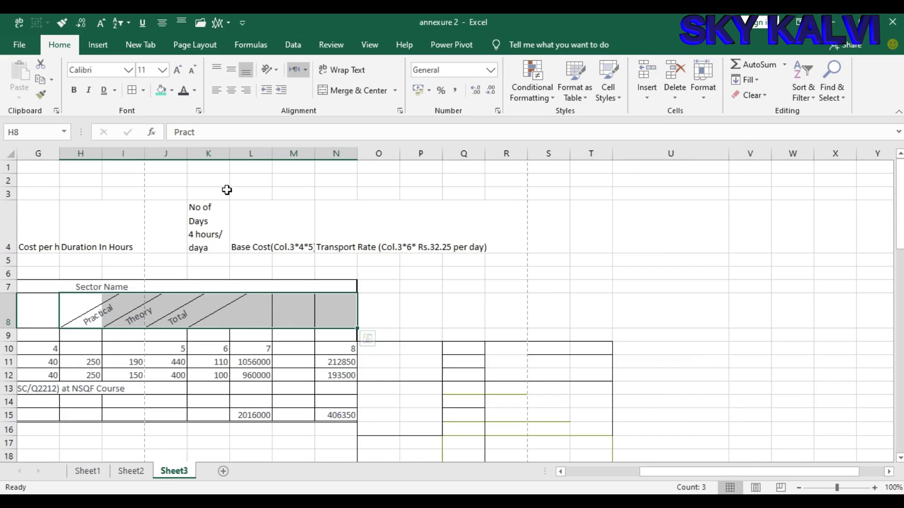
{"action": "left_click", "coordinate": [681, 218]}
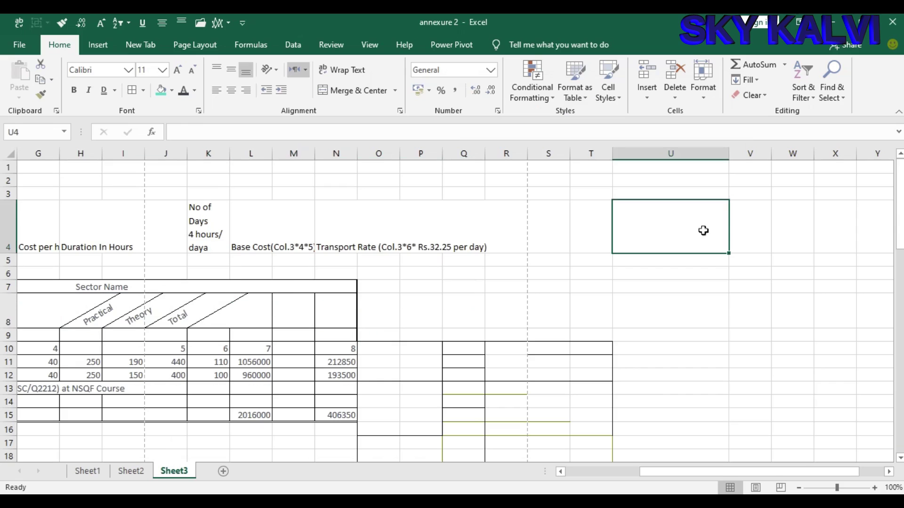
Set the text direction of the "No of Days" cell K4 to Left-to-Right
{"action": "left_click_drag", "start_coordinate": [59, 309], "coordinate": [343, 317]}
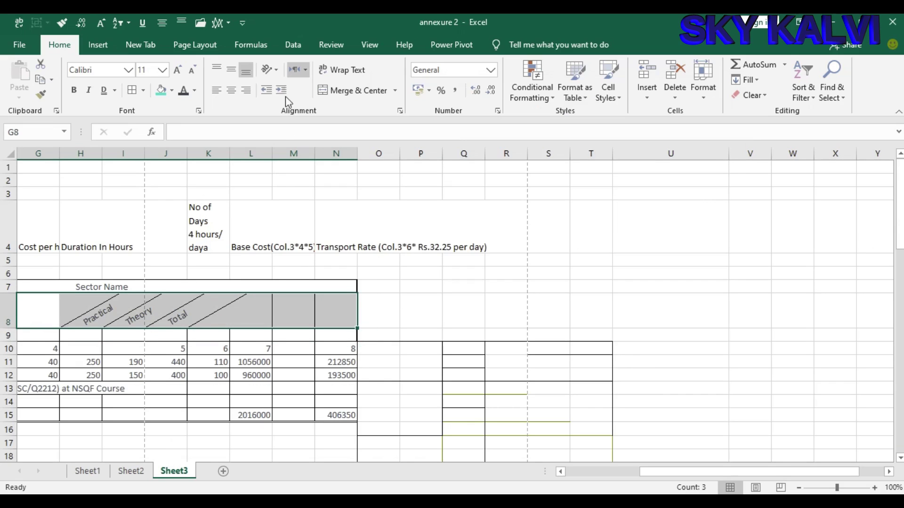
{"action": "left_click", "coordinate": [305, 71]}
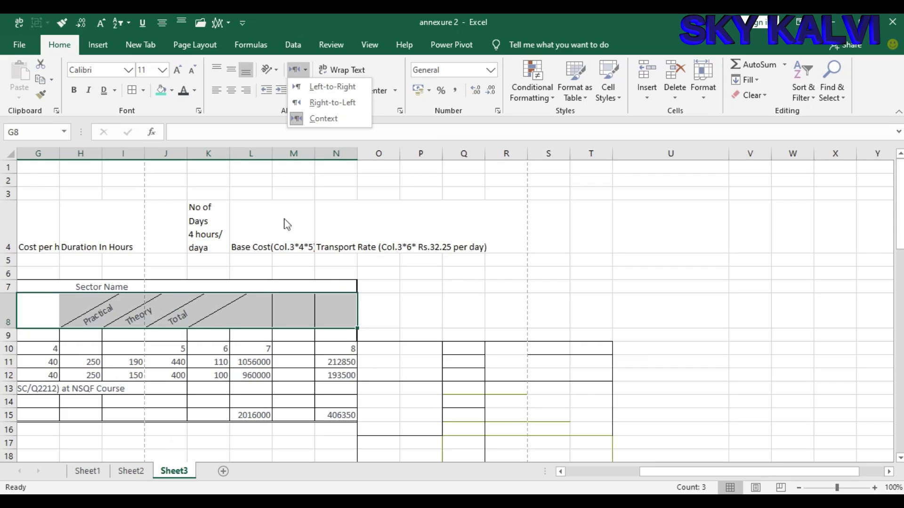
{"action": "left_click", "coordinate": [201, 225]}
{"action": "left_click", "coordinate": [206, 234]}
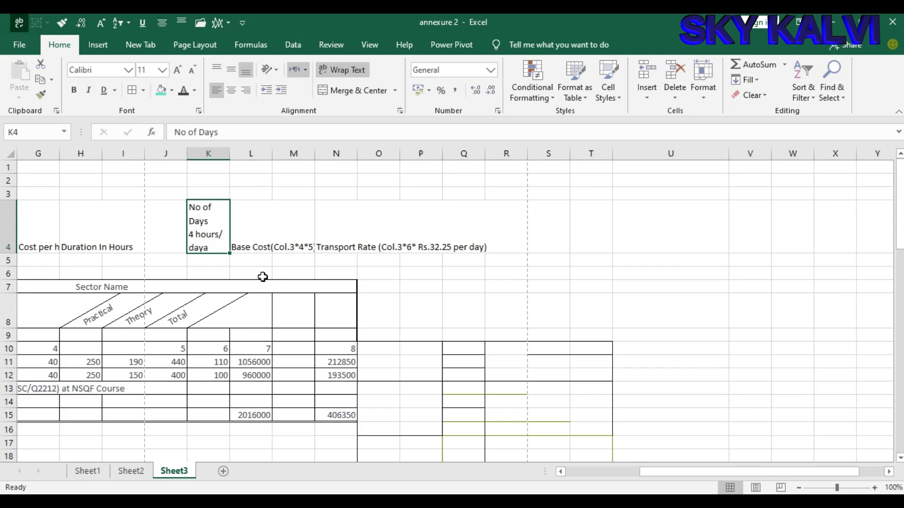
{"action": "left_click", "coordinate": [307, 70]}
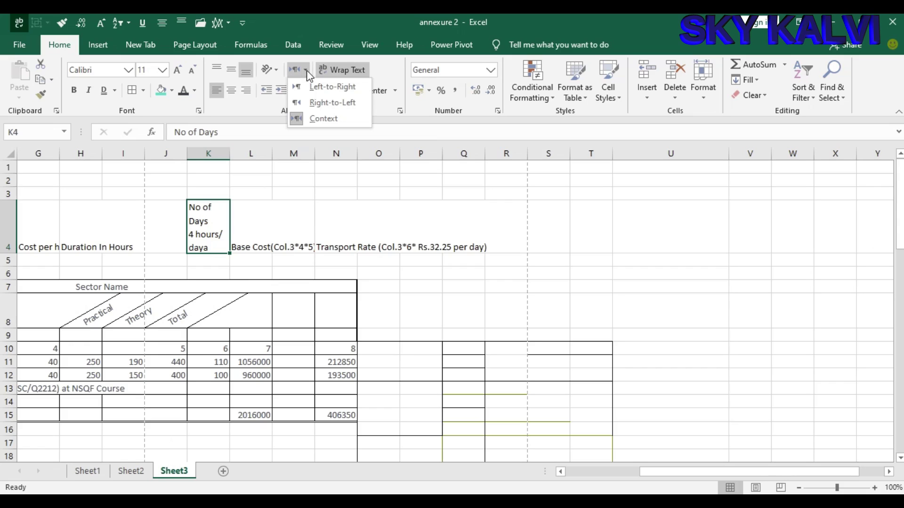
{"action": "left_click", "coordinate": [317, 87]}
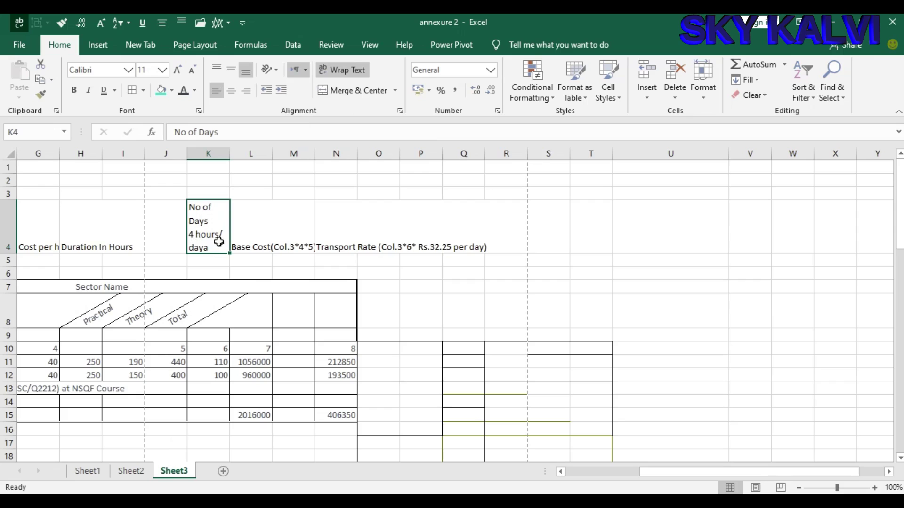
Switch the text direction of K4 to Right-to-Left and return it to Context
{"action": "left_click", "coordinate": [306, 70]}
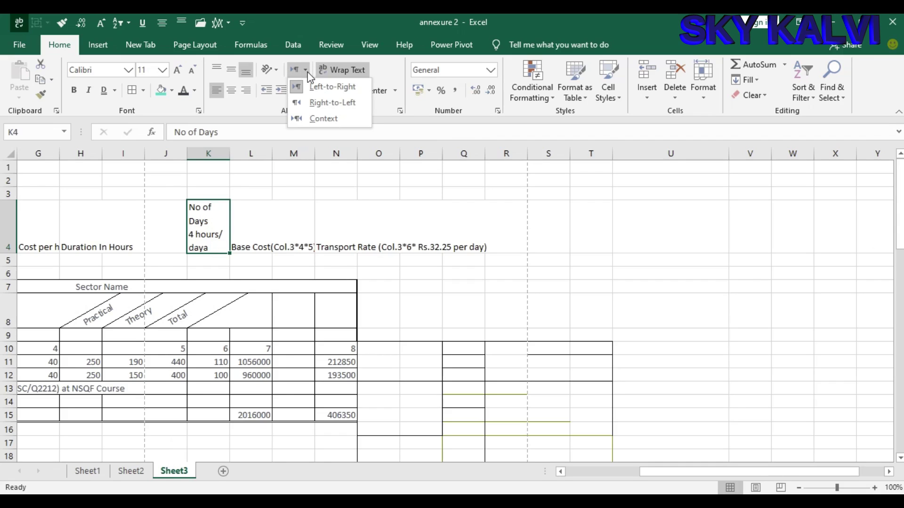
{"action": "left_click", "coordinate": [312, 106]}
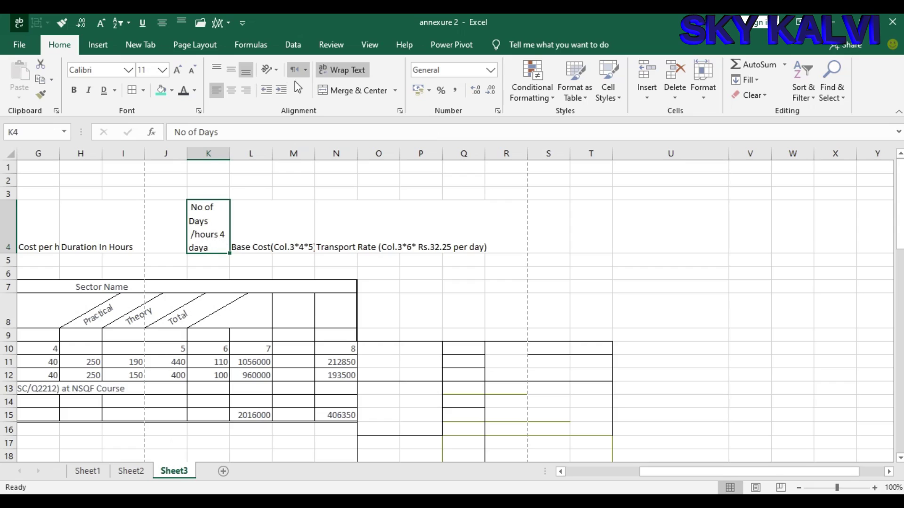
{"action": "left_click", "coordinate": [305, 71]}
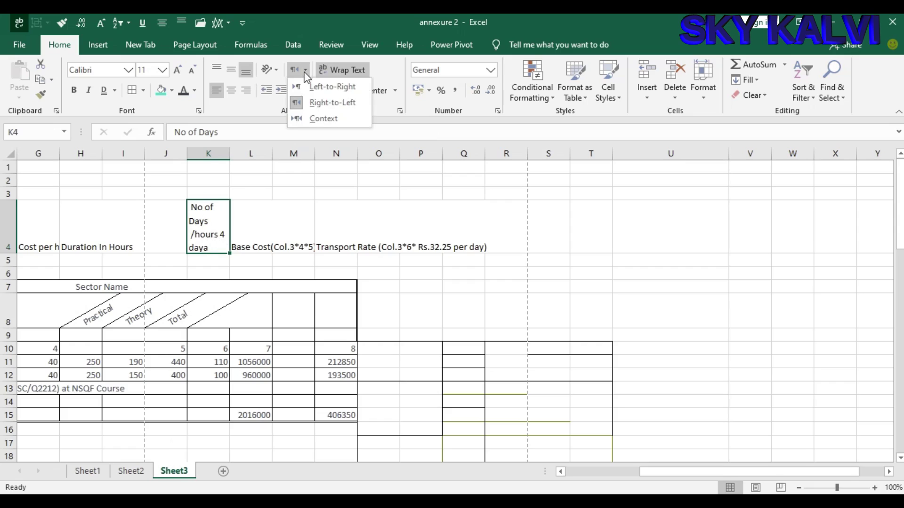
{"action": "left_click", "coordinate": [317, 119]}
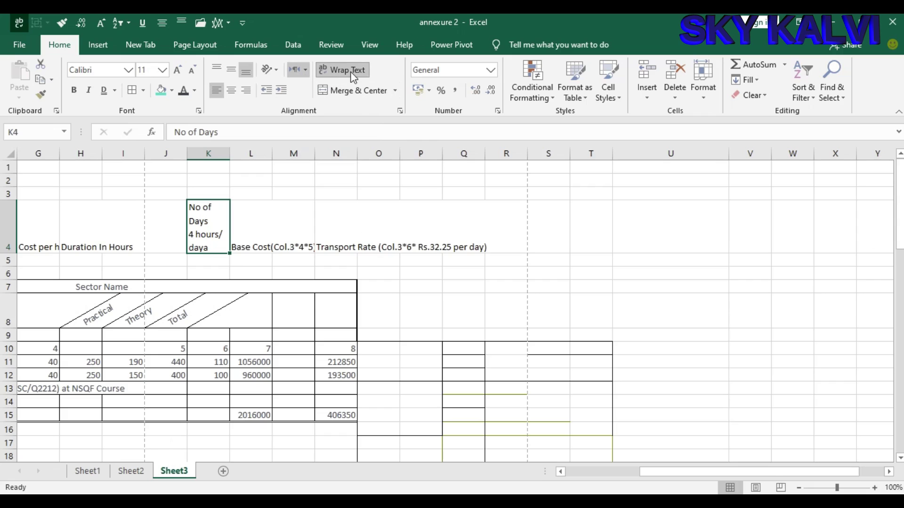
Wrap the text of the ICT-701 note in cell O33
{"action": "scroll", "coordinate": [580, 341], "scroll_direction": "down", "scroll_amount": 6}
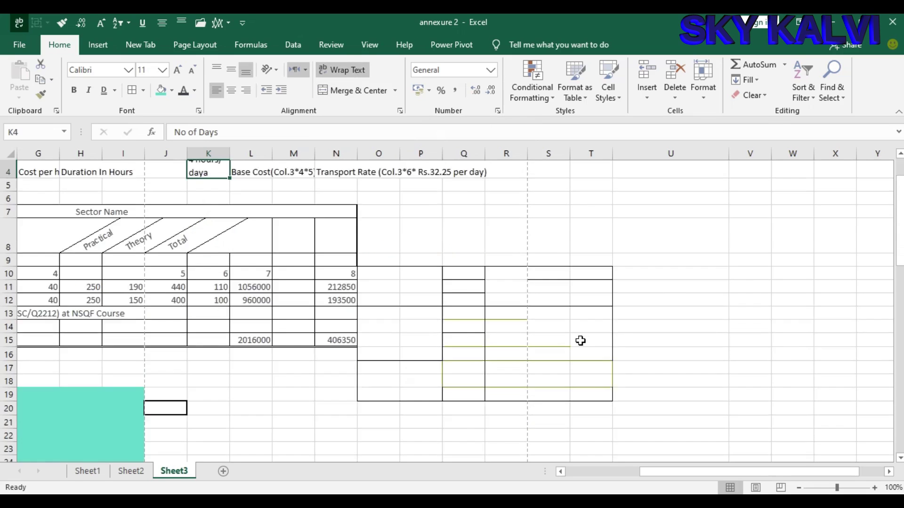
{"action": "scroll", "coordinate": [581, 341], "scroll_direction": "down", "scroll_amount": 1}
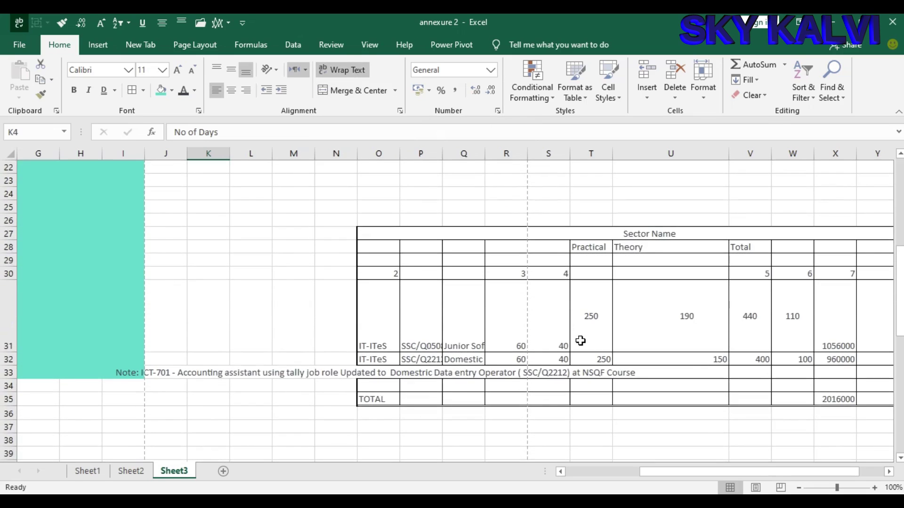
{"action": "left_click", "coordinate": [377, 373]}
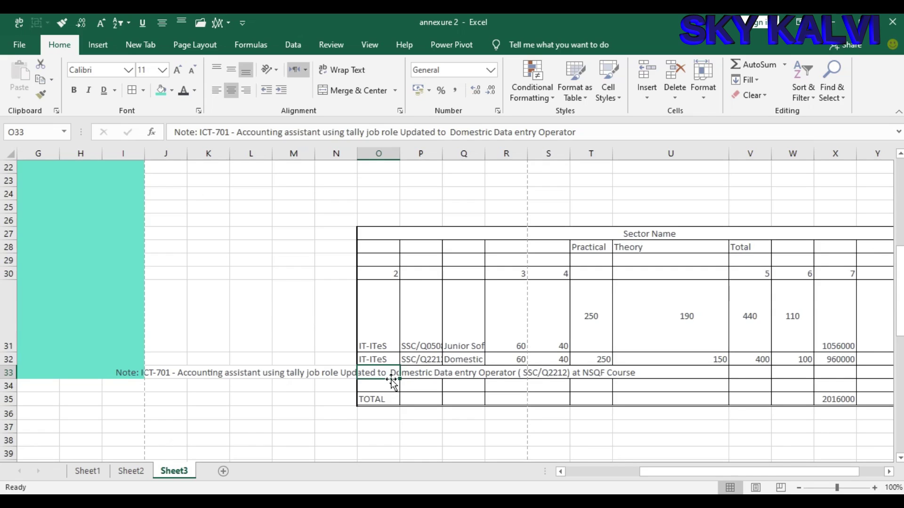
{"action": "left_click", "coordinate": [357, 74]}
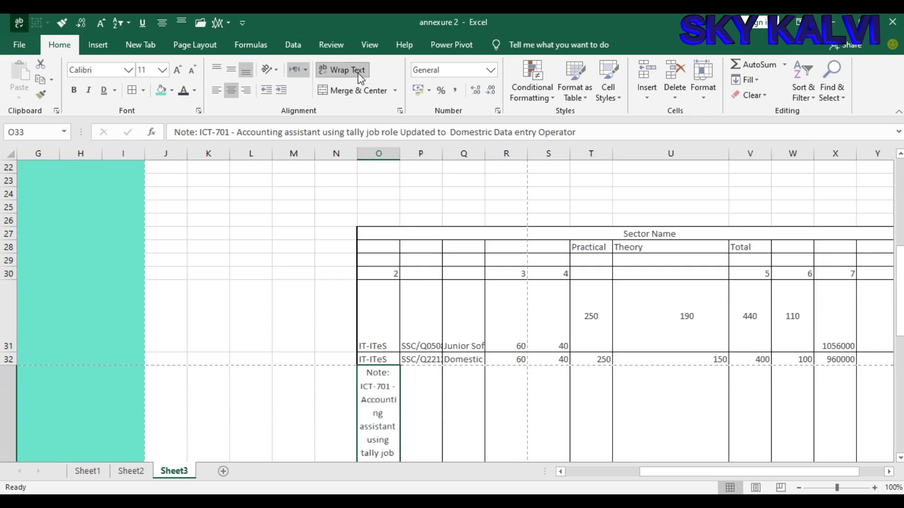
Widen column O to about six times its width so the wrapped note in O33 takes three lines
{"action": "scroll", "coordinate": [517, 367], "scroll_direction": "down", "scroll_amount": 4}
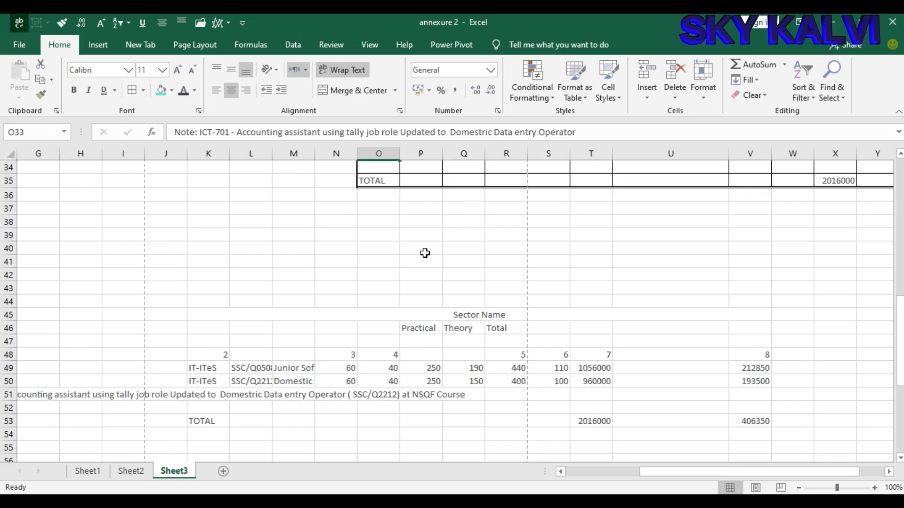
{"action": "scroll", "coordinate": [453, 349], "scroll_direction": "up", "scroll_amount": 3}
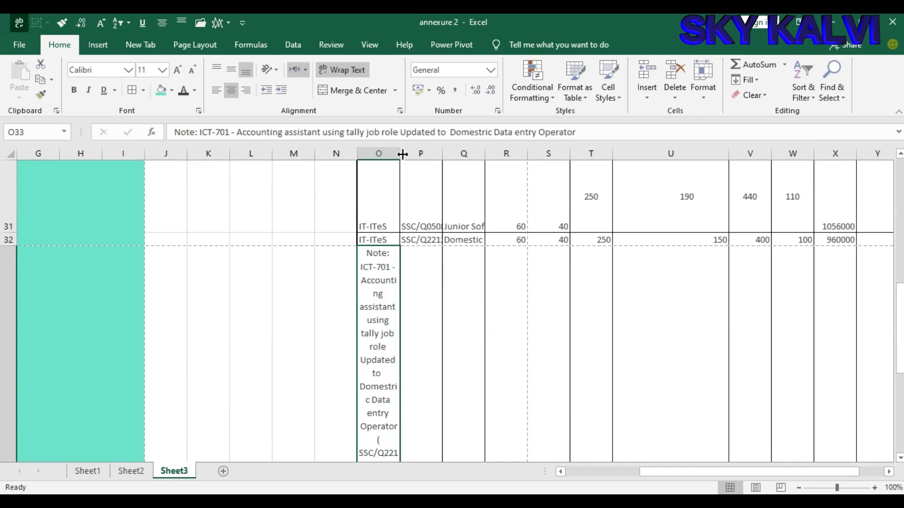
{"action": "left_click_drag", "start_coordinate": [400, 156], "coordinate": [618, 149]}
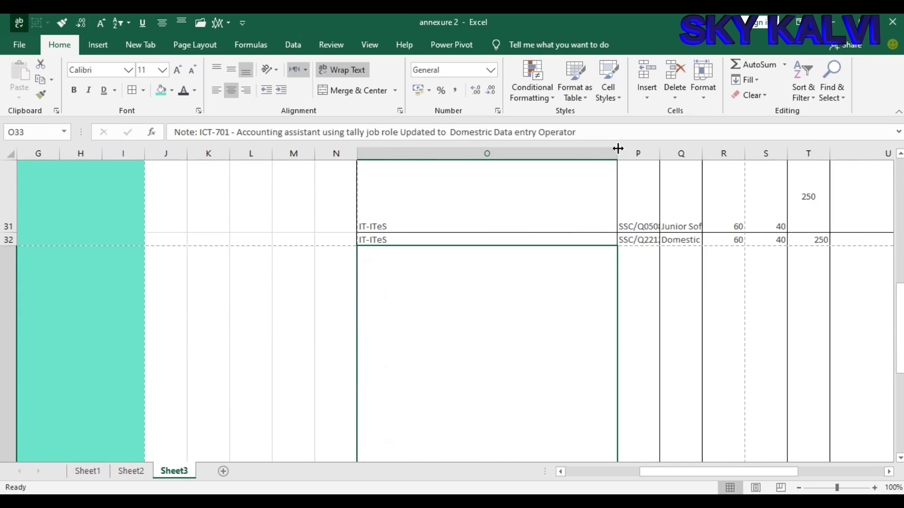
{"action": "scroll", "coordinate": [405, 354], "scroll_direction": "down", "scroll_amount": 4}
{"action": "scroll", "coordinate": [411, 353], "scroll_direction": "up", "scroll_amount": 3}
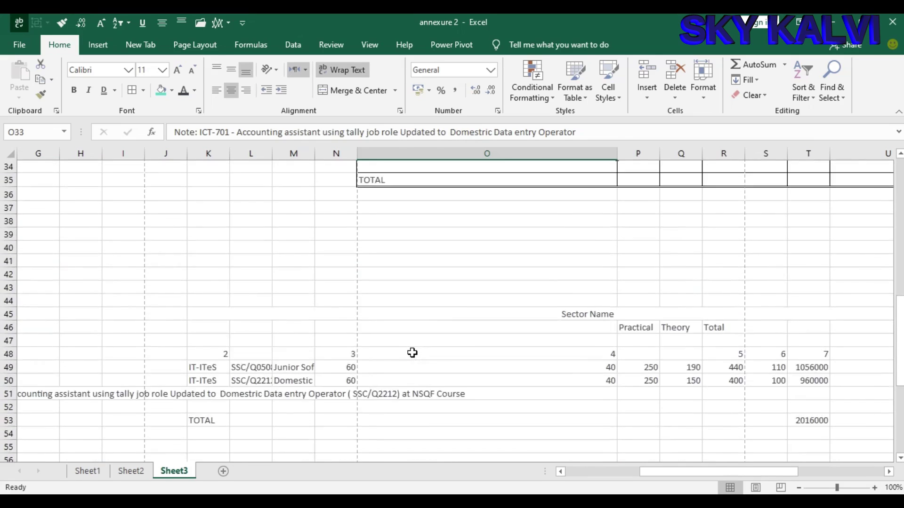
{"action": "scroll", "coordinate": [413, 353], "scroll_direction": "up", "scroll_amount": 1}
{"action": "scroll", "coordinate": [466, 216], "scroll_direction": "down", "scroll_amount": 1}
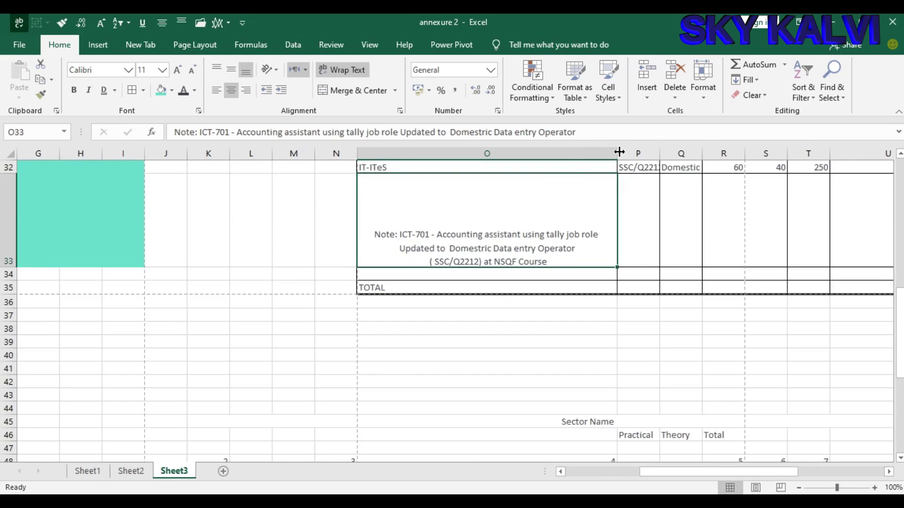
Reduce column O to about two-thirds of its width and AutoFit the height of row 33 to the wrapped note
{"action": "left_click_drag", "start_coordinate": [619, 153], "coordinate": [517, 153]}
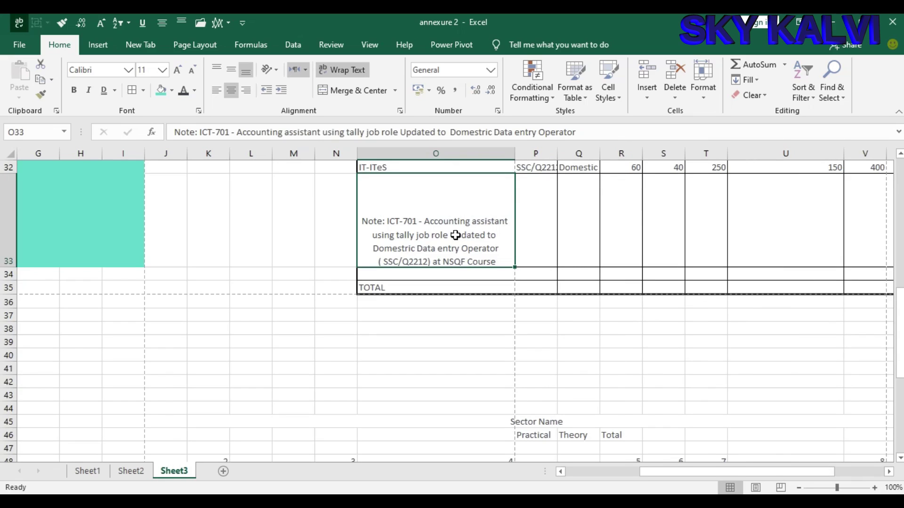
{"action": "left_click_drag", "start_coordinate": [514, 155], "coordinate": [473, 160]}
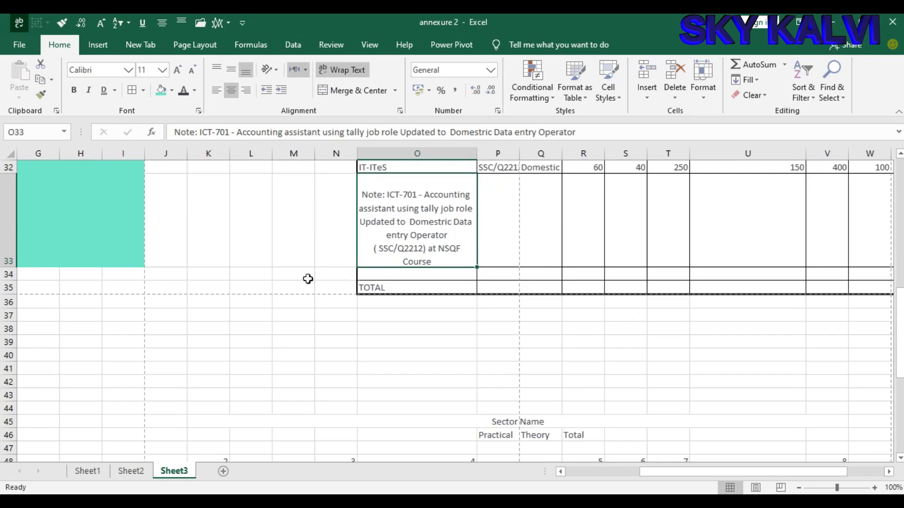
{"action": "left_click_drag", "start_coordinate": [10, 267], "coordinate": [22, 231]}
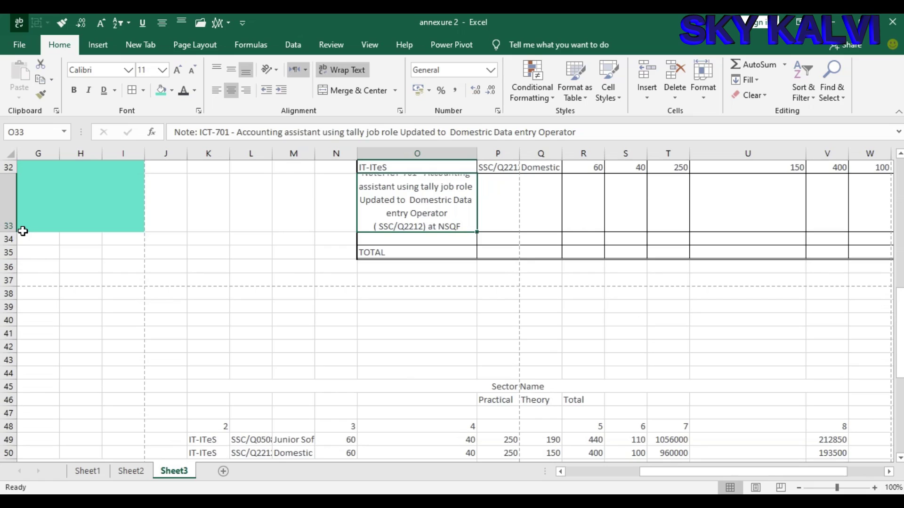
{"action": "double_click", "coordinate": [10, 231]}
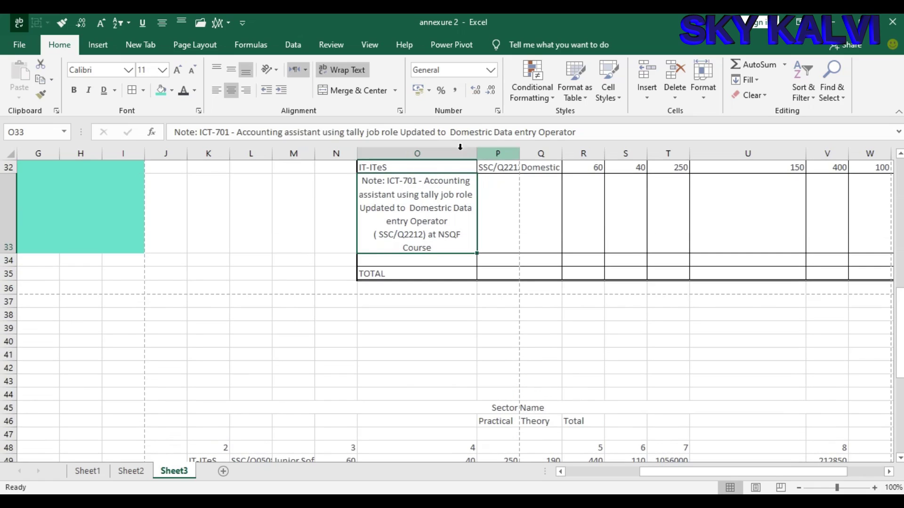
{"action": "left_click_drag", "start_coordinate": [476, 154], "coordinate": [533, 155]}
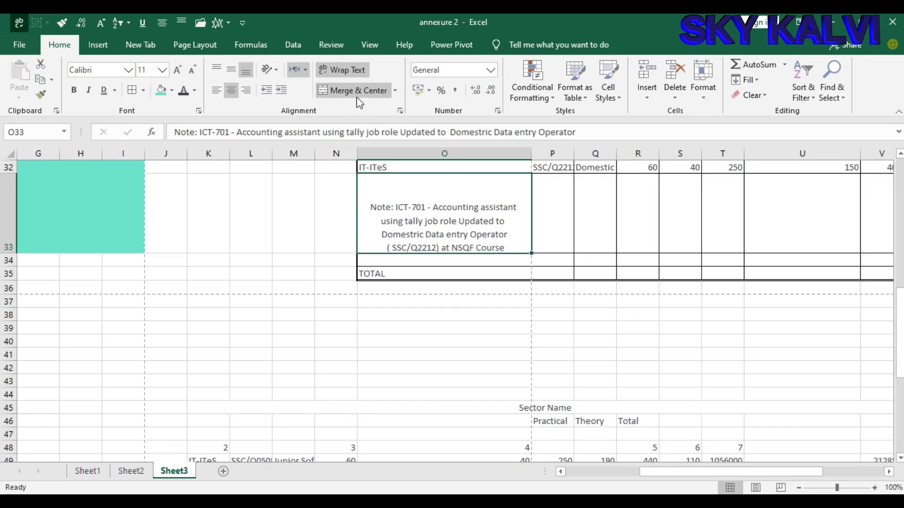
Merge and center the ICT-701 note in row 51 across cells J51:U51
{"action": "scroll", "coordinate": [459, 349], "scroll_direction": "up", "scroll_amount": 5}
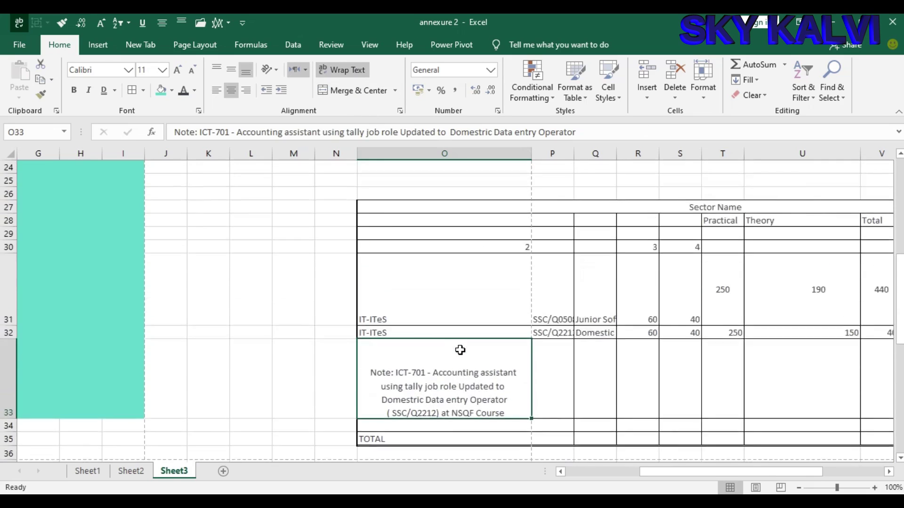
{"action": "scroll", "coordinate": [309, 244], "scroll_direction": "up", "scroll_amount": 3}
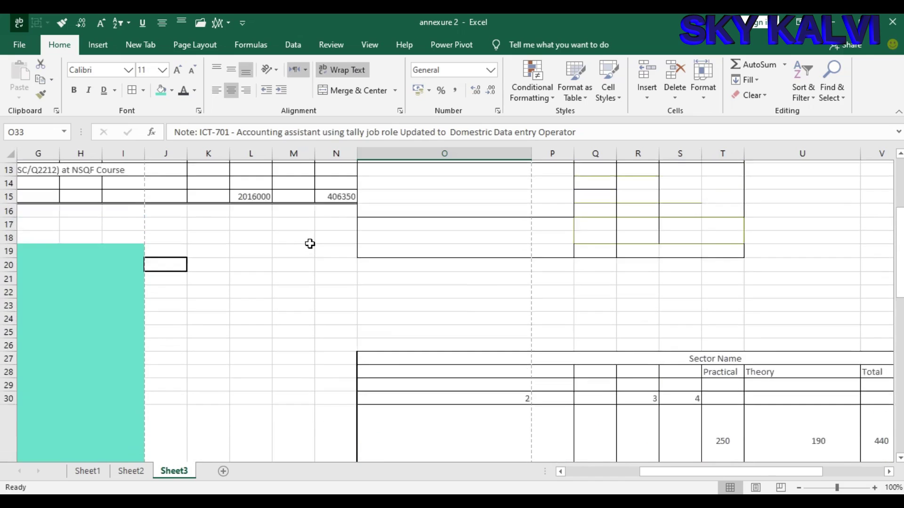
{"action": "scroll", "coordinate": [551, 341], "scroll_direction": "down", "scroll_amount": 11}
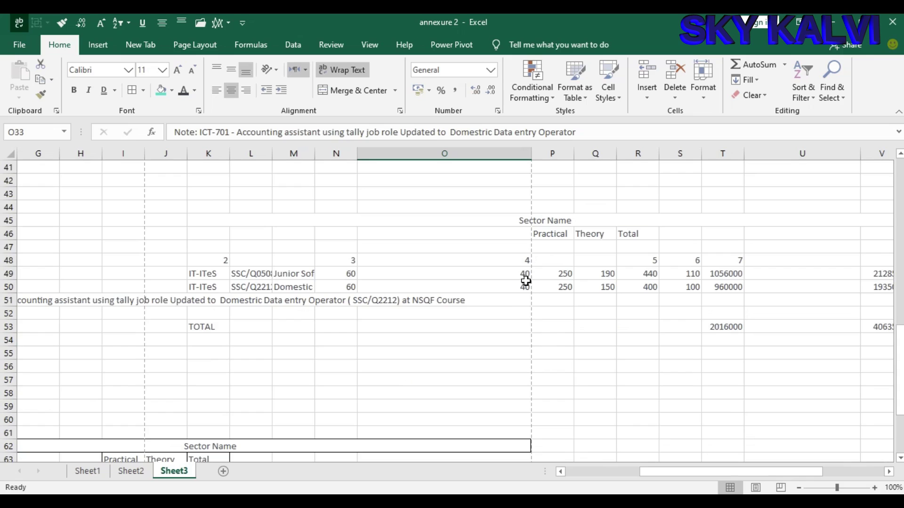
{"action": "scroll", "coordinate": [369, 313], "scroll_direction": "up", "scroll_amount": 2}
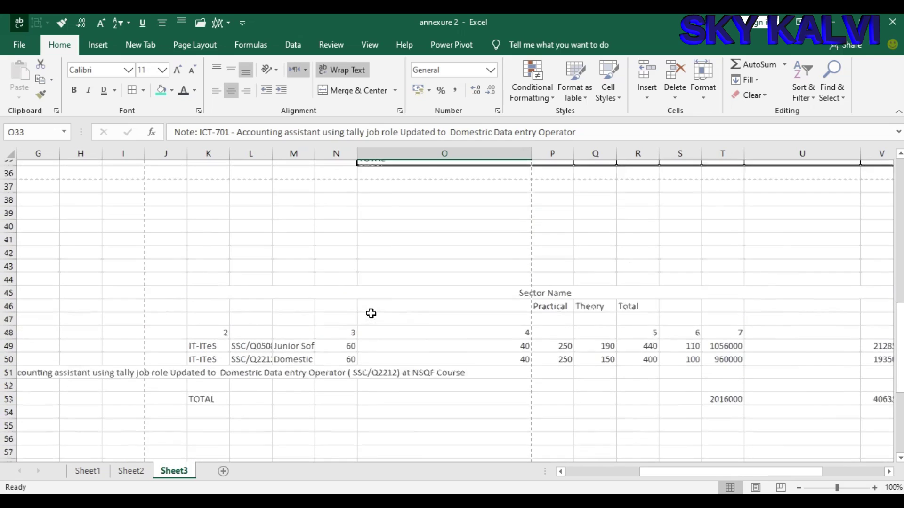
{"action": "left_click", "coordinate": [277, 303]}
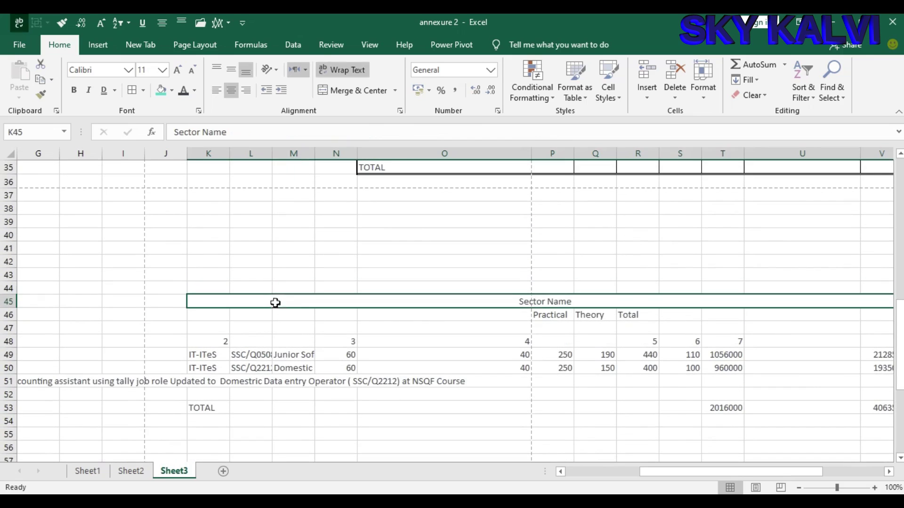
{"action": "left_click_drag", "start_coordinate": [179, 382], "coordinate": [826, 382]}
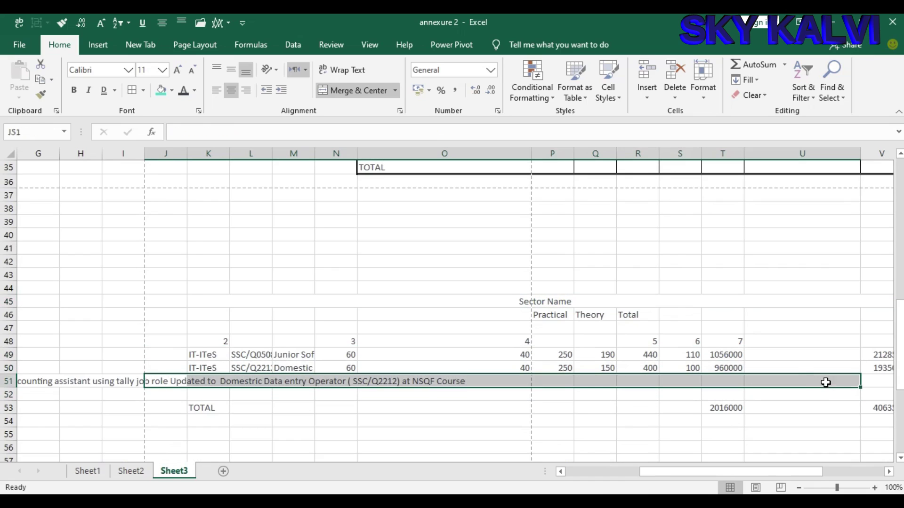
{"action": "left_click", "coordinate": [353, 91]}
{"action": "left_click", "coordinate": [460, 443]}
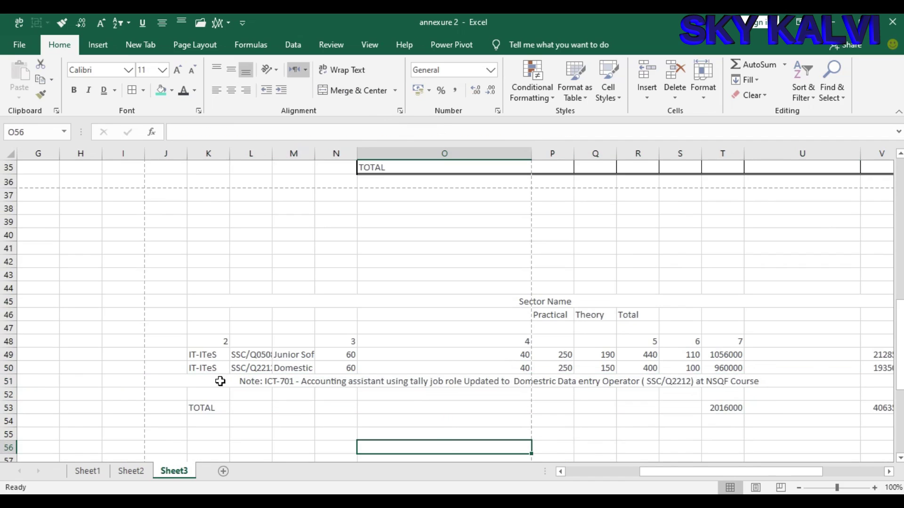
{"action": "left_click", "coordinate": [468, 382]}
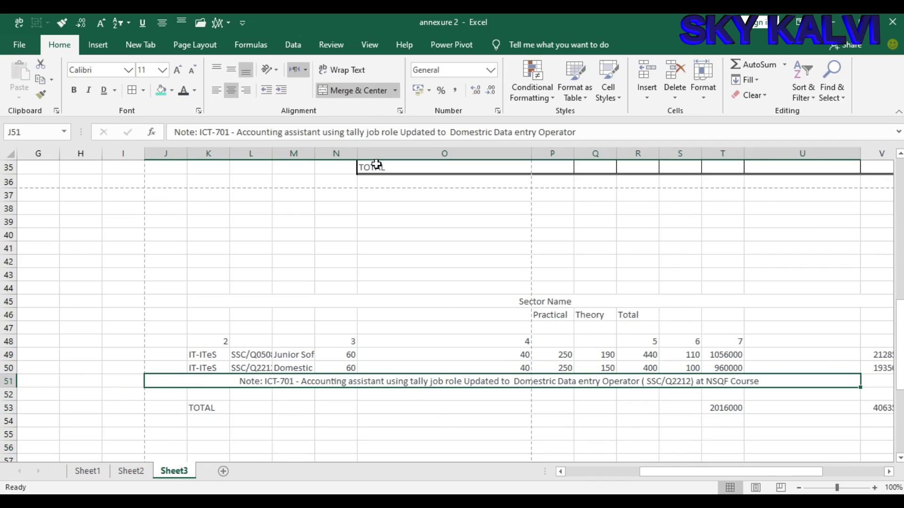
{"action": "left_click", "coordinate": [395, 90]}
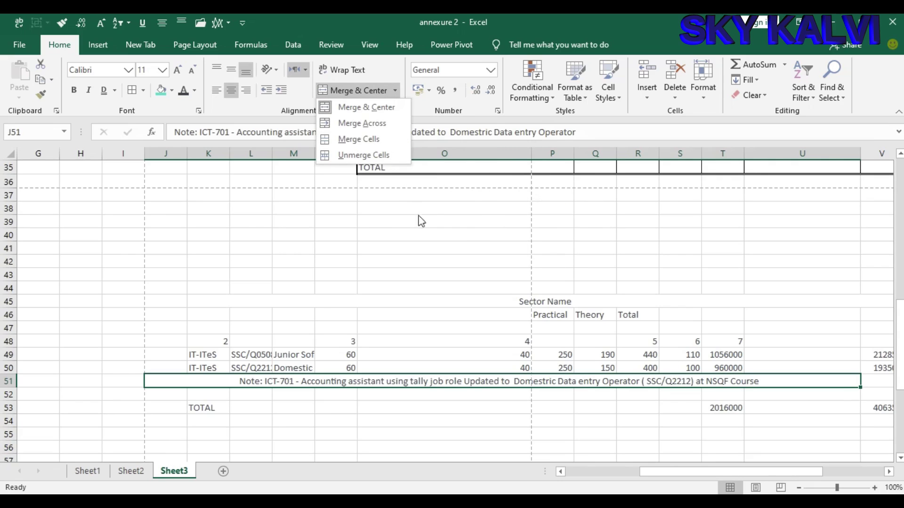
{"action": "left_click", "coordinate": [225, 208]}
Apply Merge Across to the empty range J38:Q43 so each row becomes its own merged cell
{"action": "left_click_drag", "start_coordinate": [179, 210], "coordinate": [600, 271]}
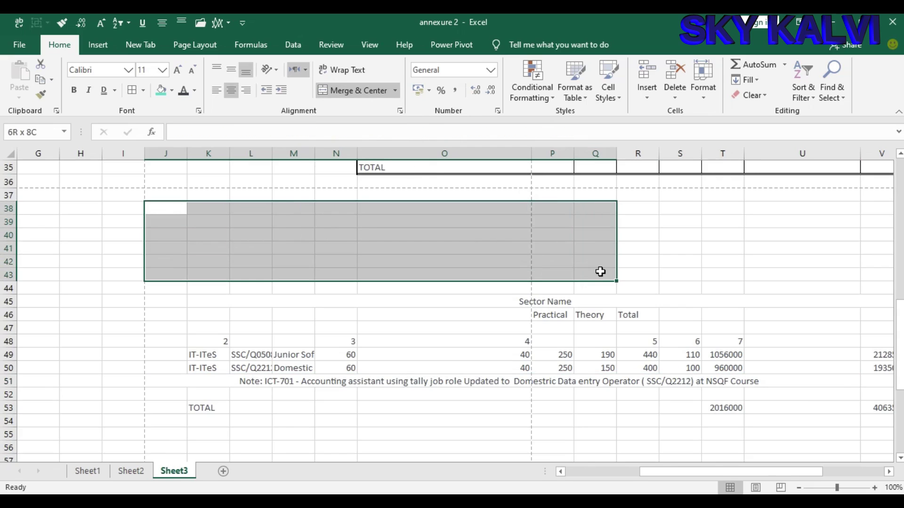
{"action": "left_click", "coordinate": [398, 94]}
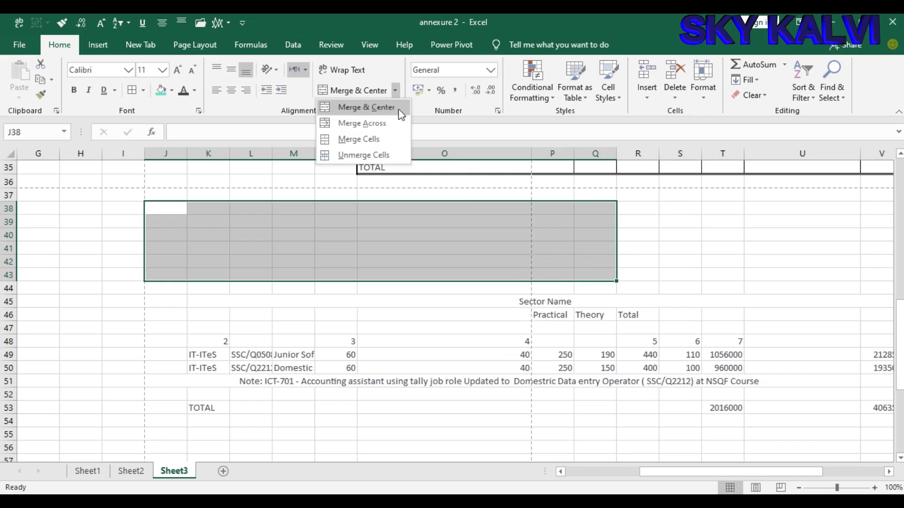
{"action": "left_click", "coordinate": [393, 123]}
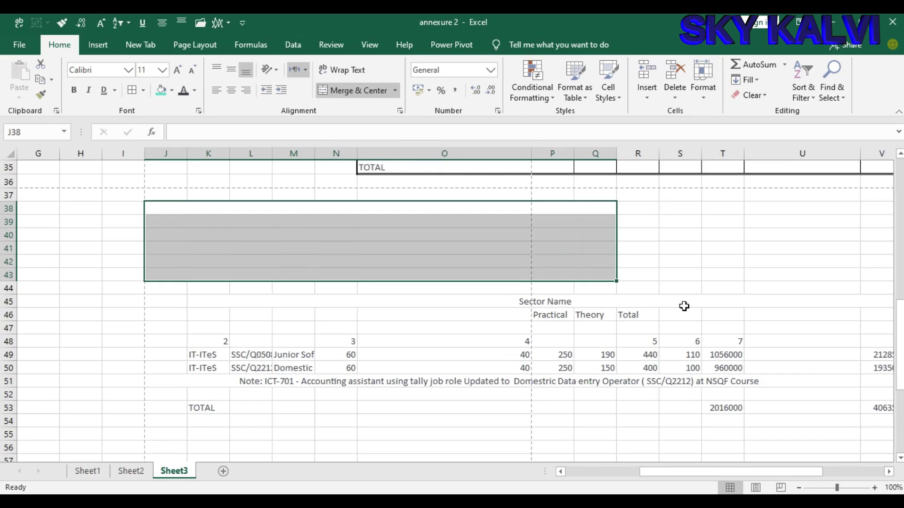
{"action": "left_click", "coordinate": [680, 249]}
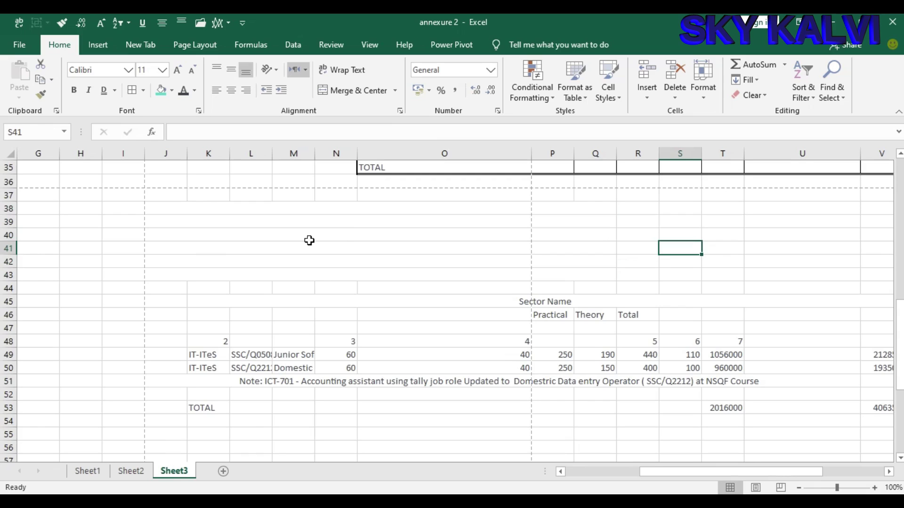
Merge the range J38:Q43 into one single cell with Merge Cells and unmerge it into individual cells again
{"action": "left_click_drag", "start_coordinate": [300, 208], "coordinate": [339, 276]}
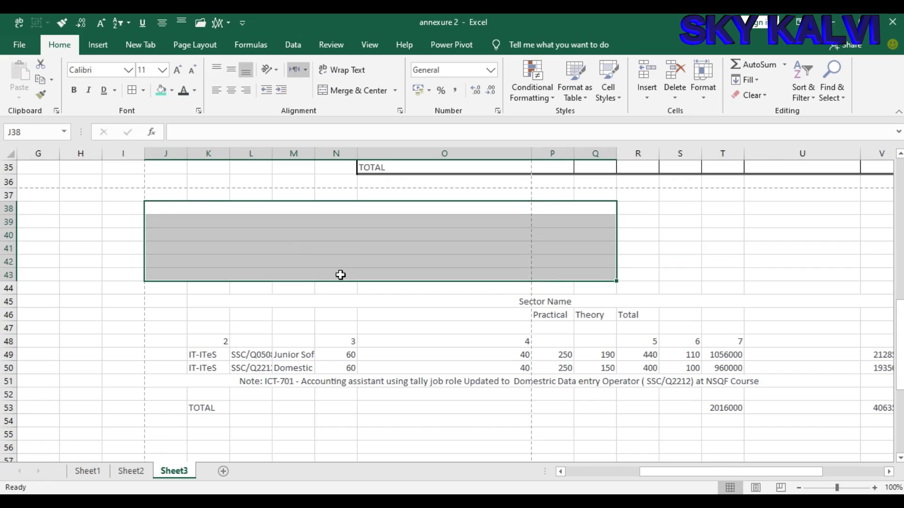
{"action": "left_click", "coordinate": [395, 91]}
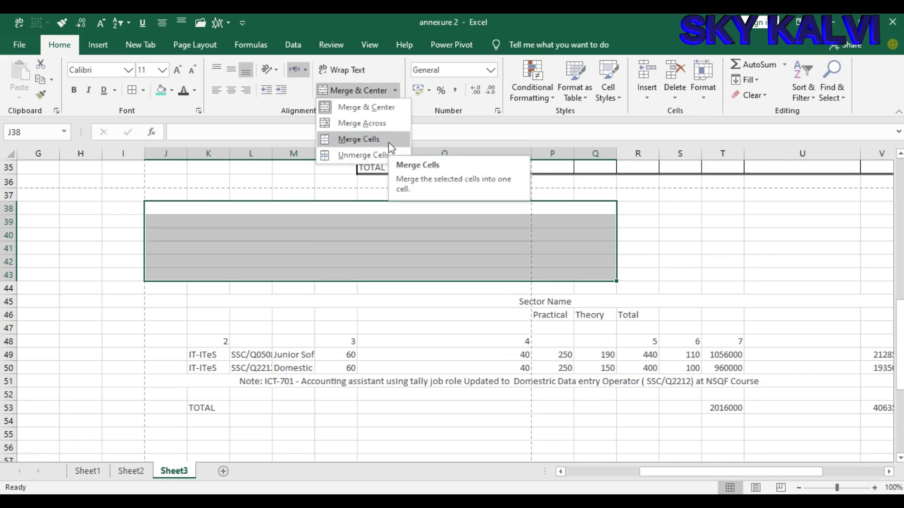
{"action": "left_click", "coordinate": [389, 142]}
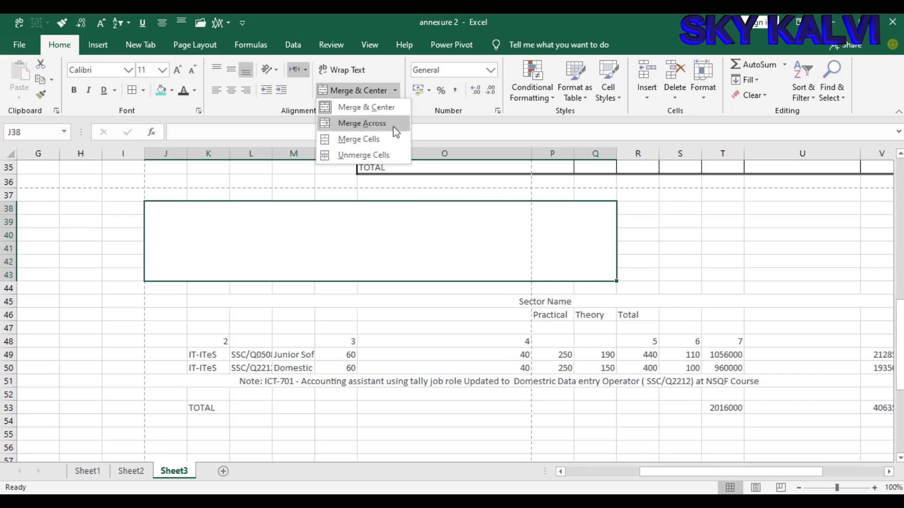
{"action": "left_click", "coordinate": [382, 155]}
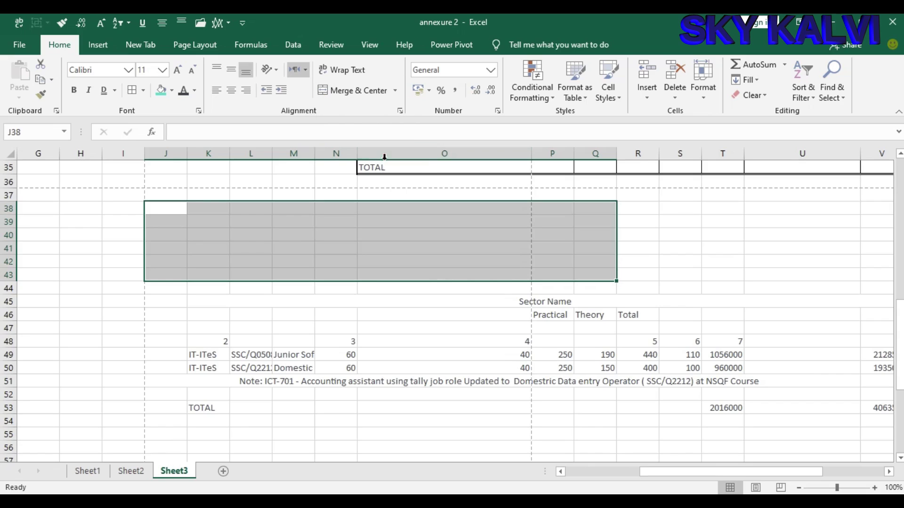